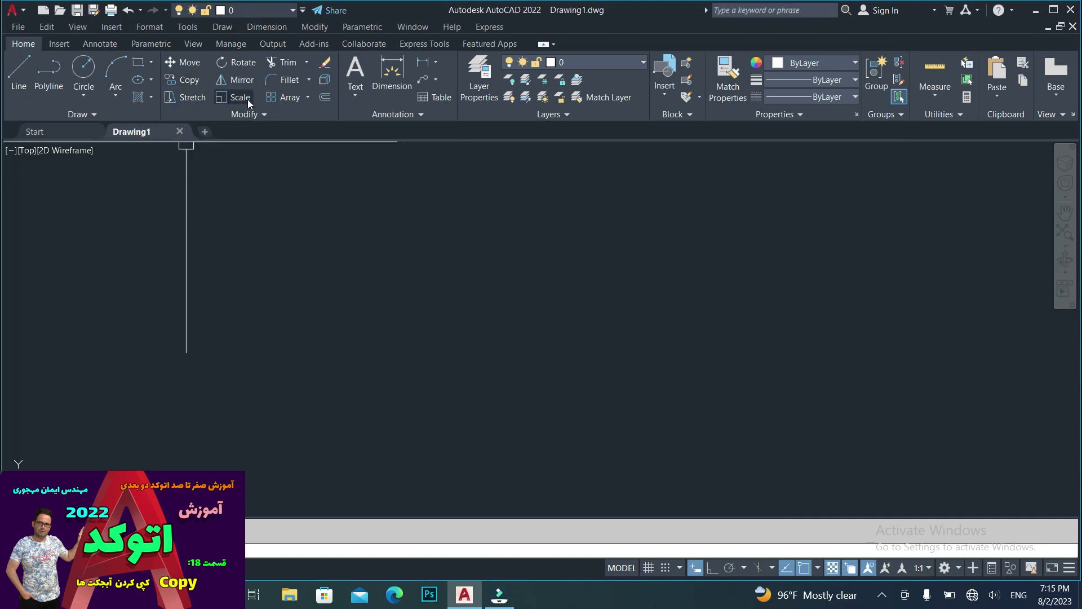
Try the Copy command from the Modify list and with CO, then cancel it.
click(192, 79)
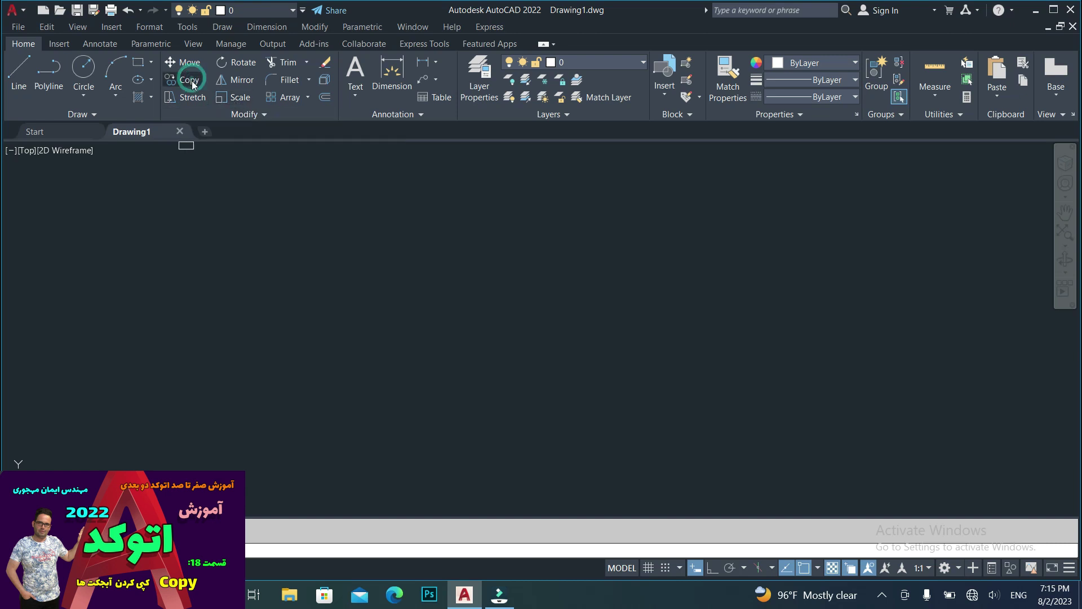
click(322, 28)
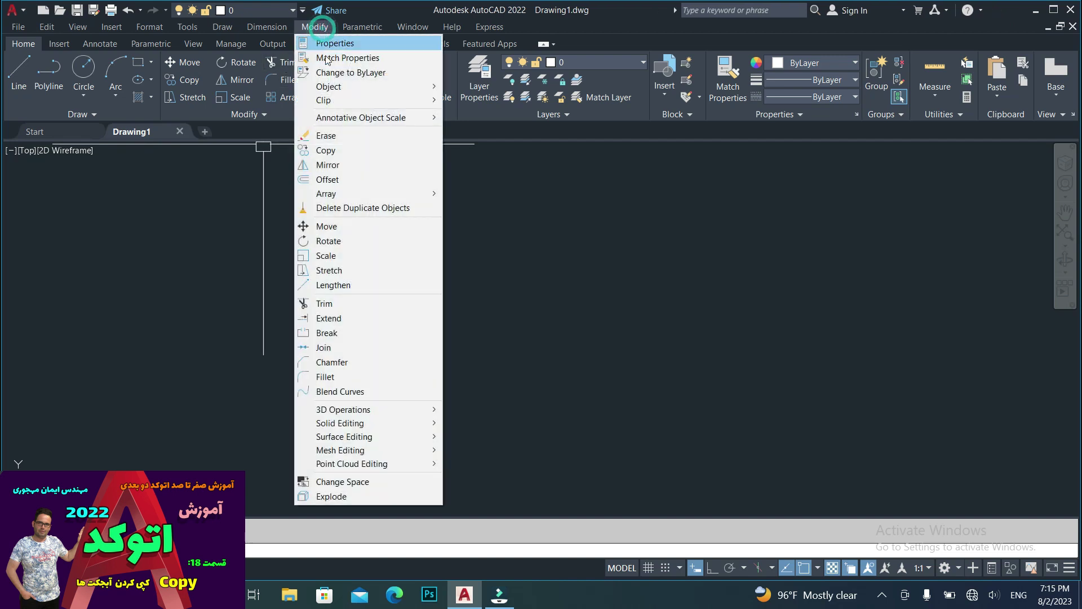
click(563, 13)
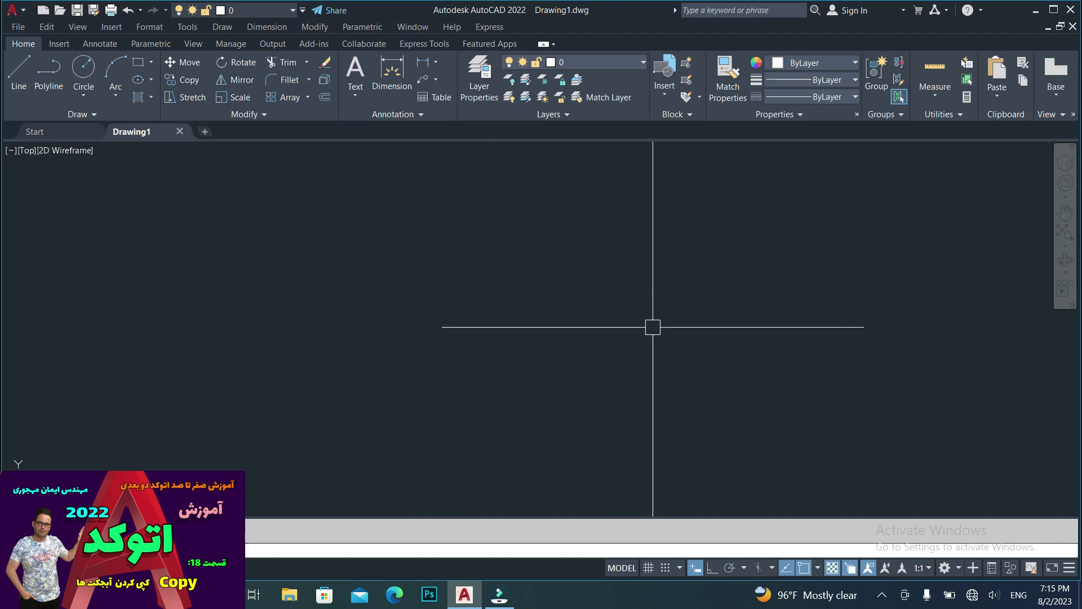
text(co)
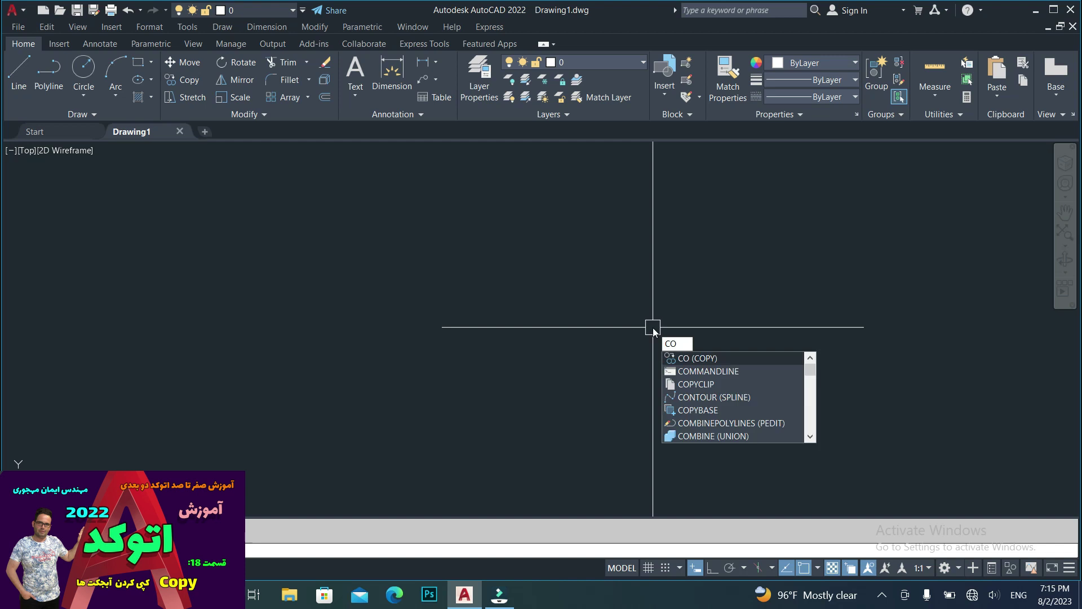
key(Return)
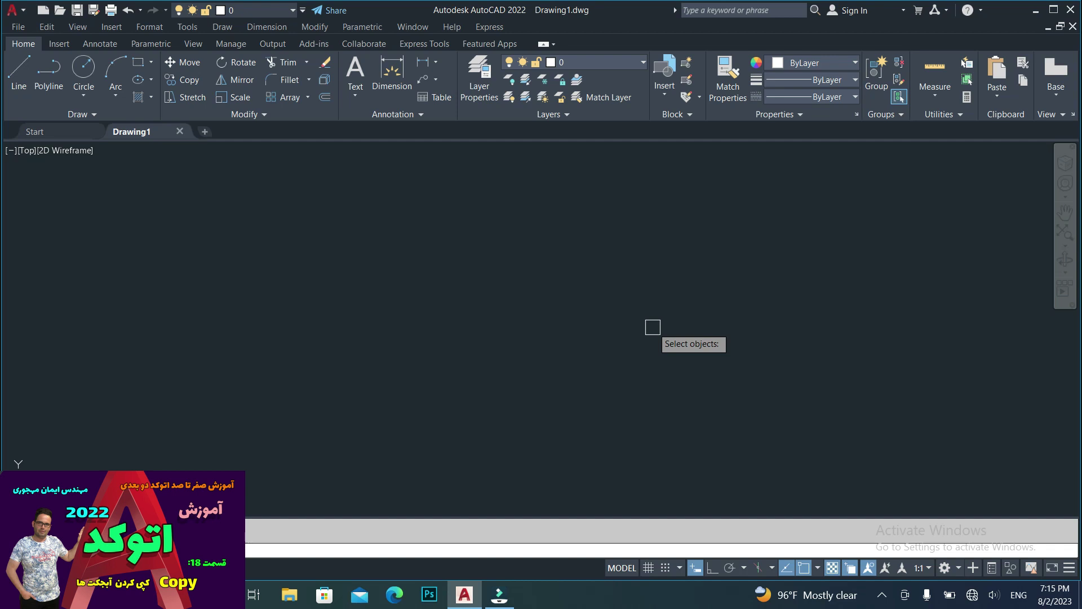
key(Escape)
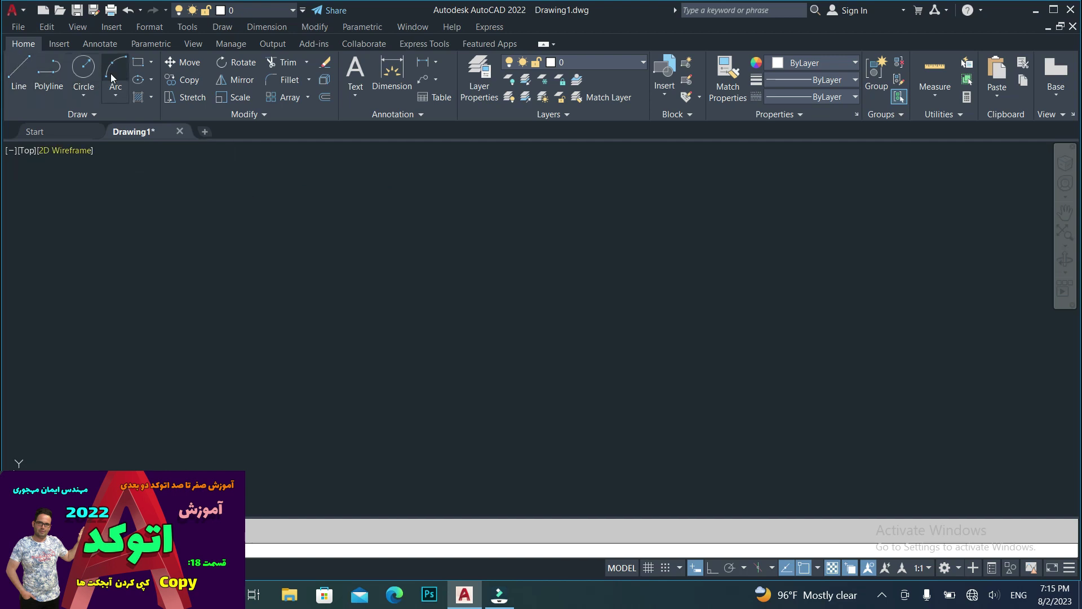
Draw a 10 by 10 square with the Rectangle tool.
click(140, 63)
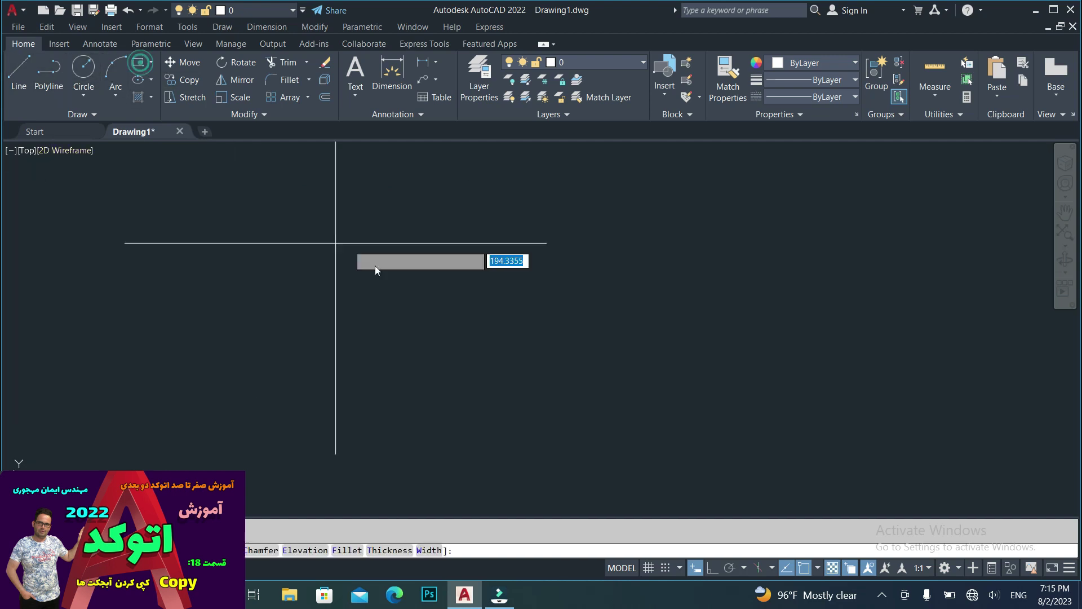
click(377, 251)
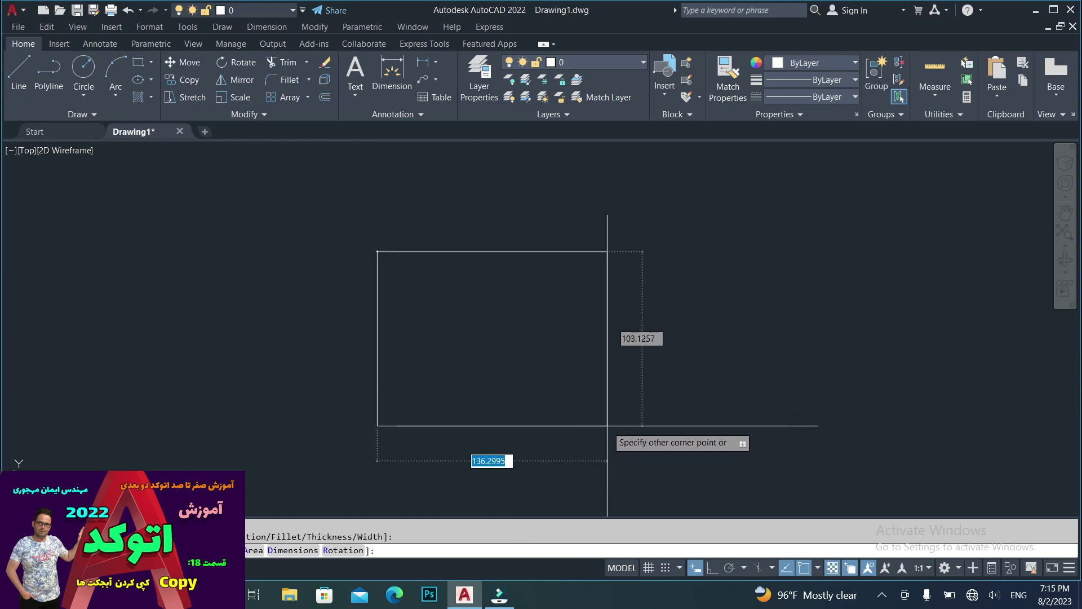
text(10)
key(Tab)
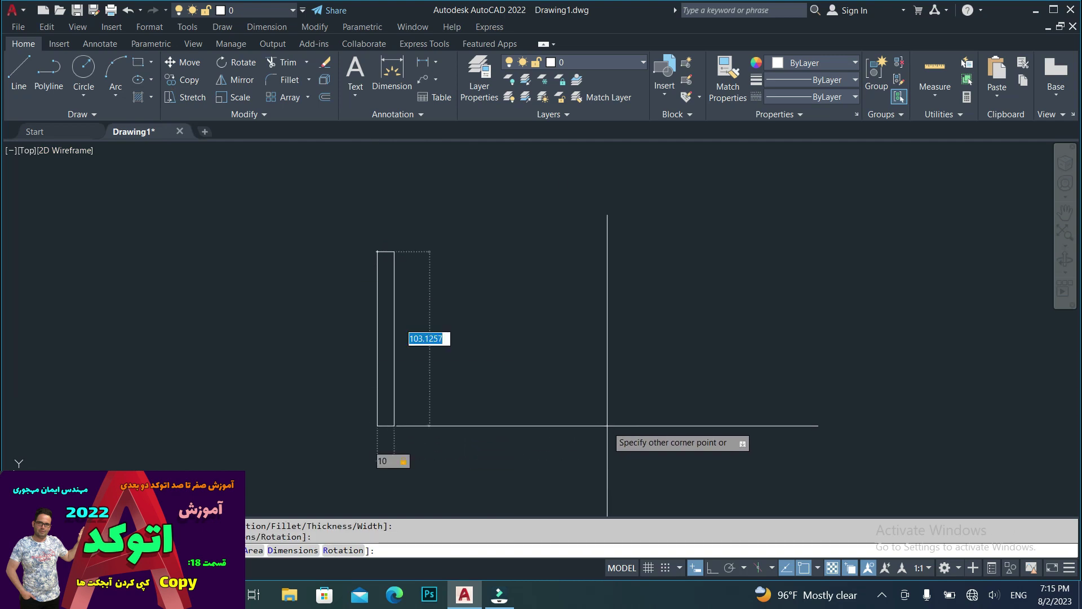
text(10)
key(Return)
Window-select the square, start CO and cancel it, then reselect the square.
scroll(394, 244, up, 4)
scroll(394, 244, up, 2)
click(432, 245)
click(364, 320)
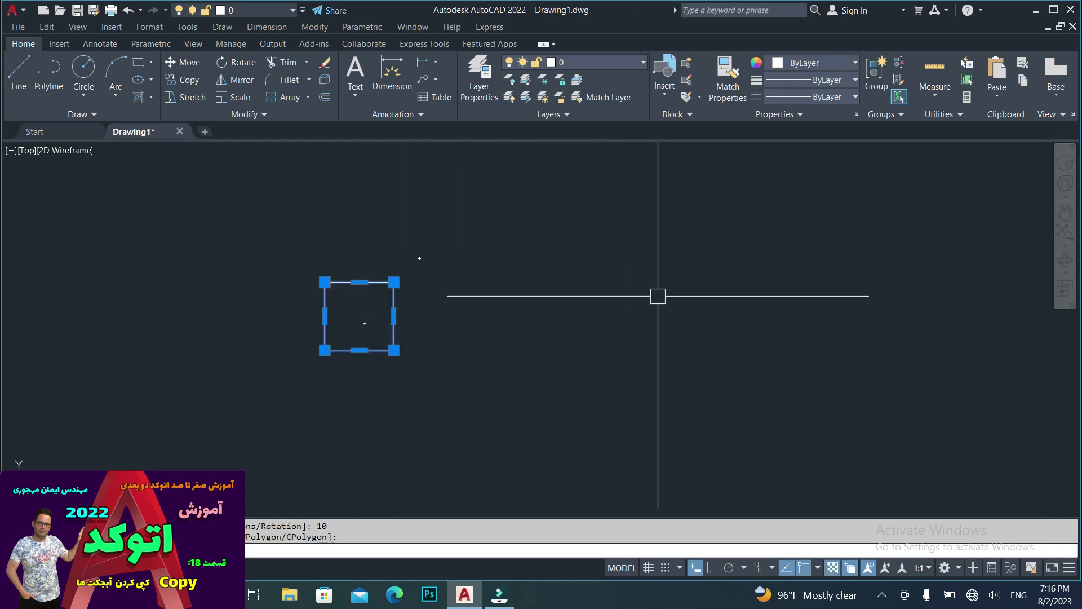
text(co)
key(Return)
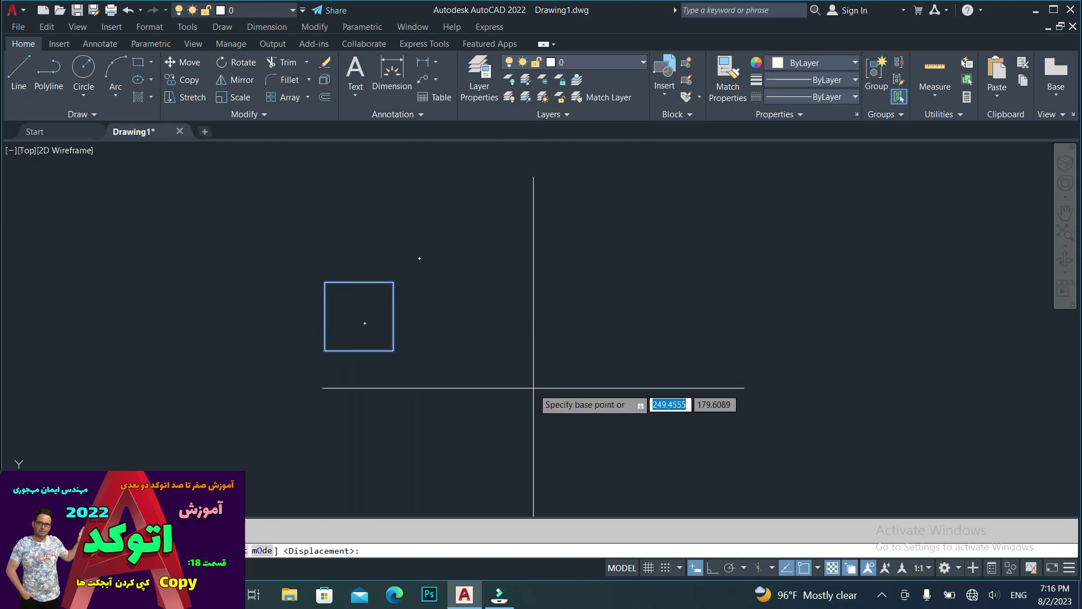
key(Escape)
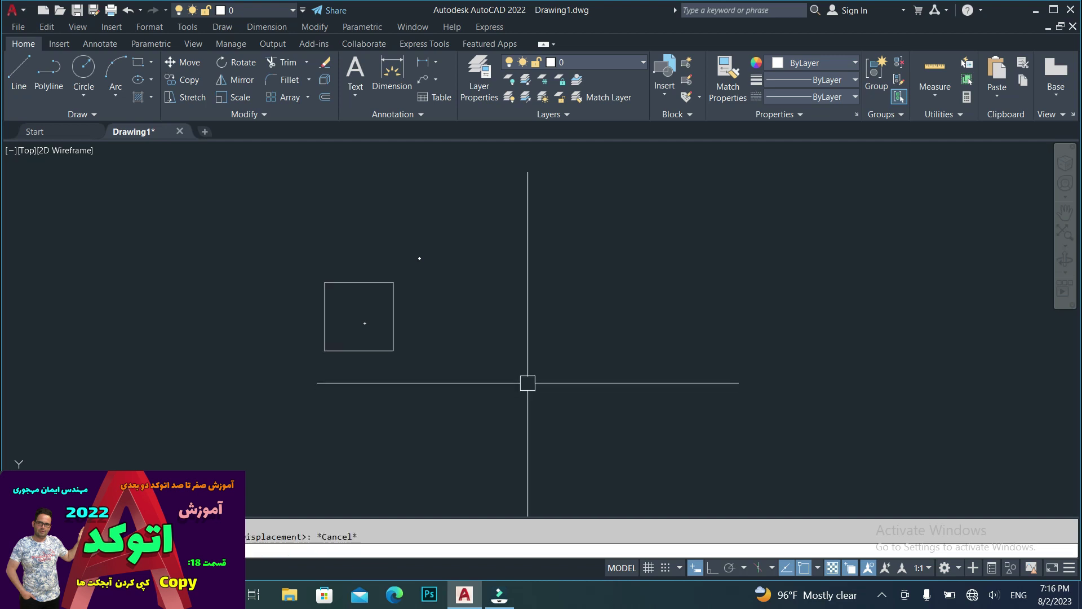
click(459, 264)
click(328, 323)
Erase the old square, draw a new 10 by 10 rectangle, and window-select it.
key(Delete)
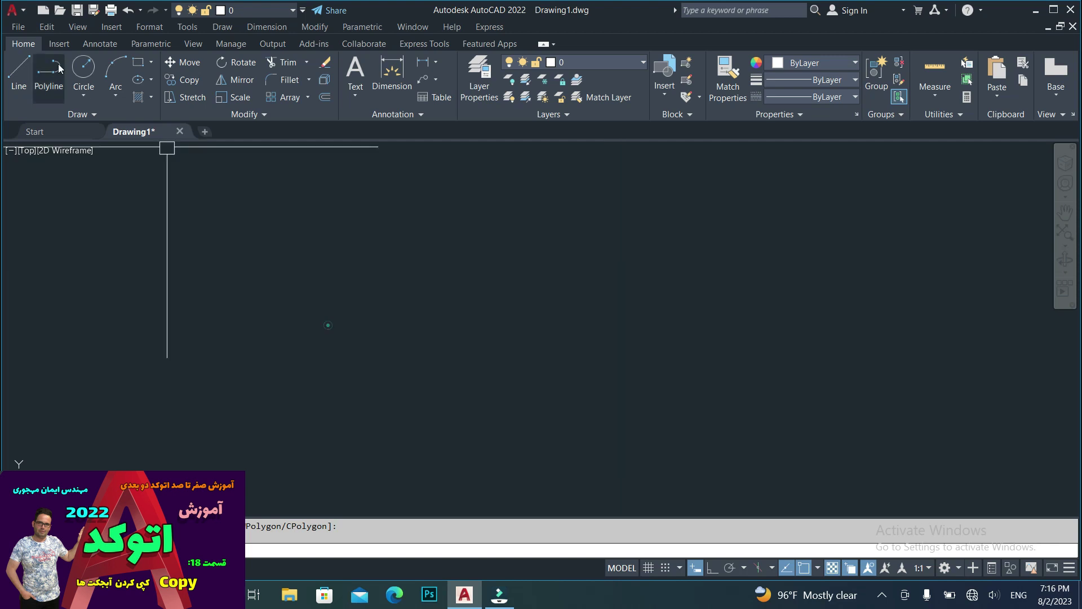
click(138, 62)
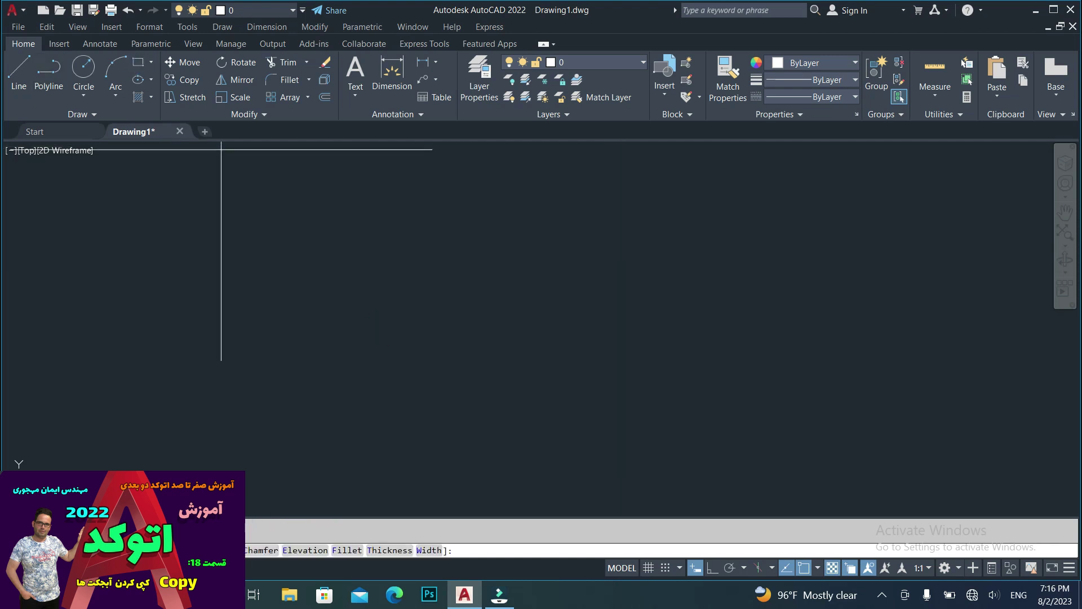
click(333, 243)
text(10)
key(Tab)
text(10)
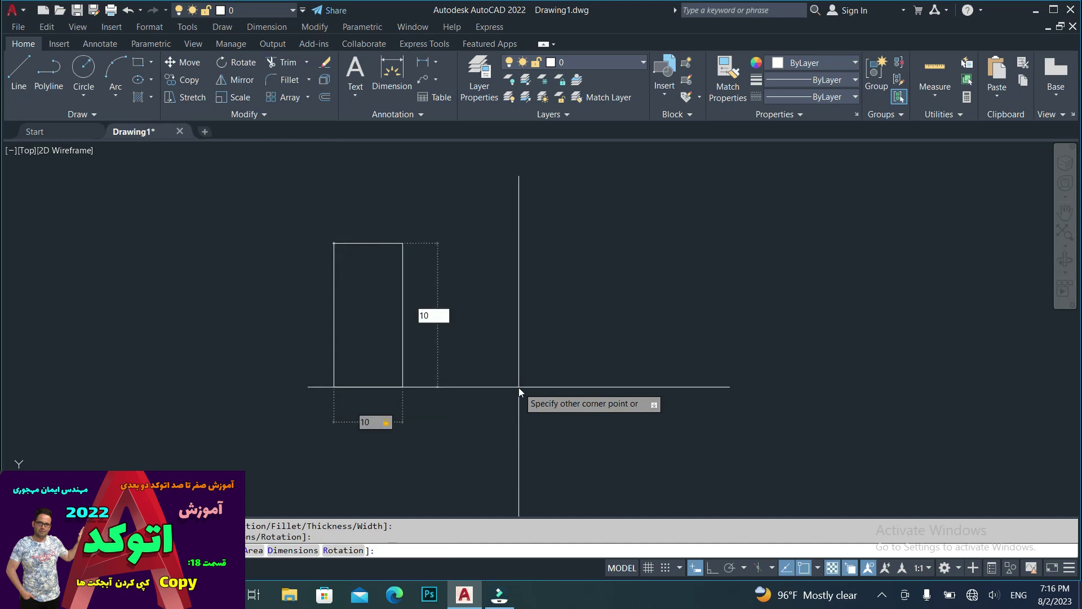
key(Tab)
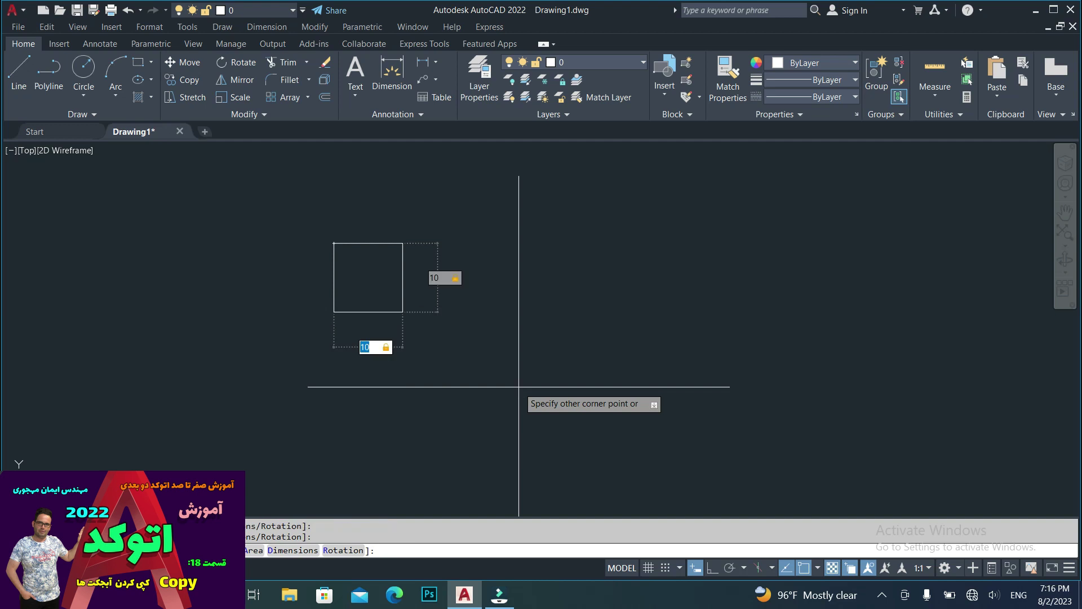
key(Return)
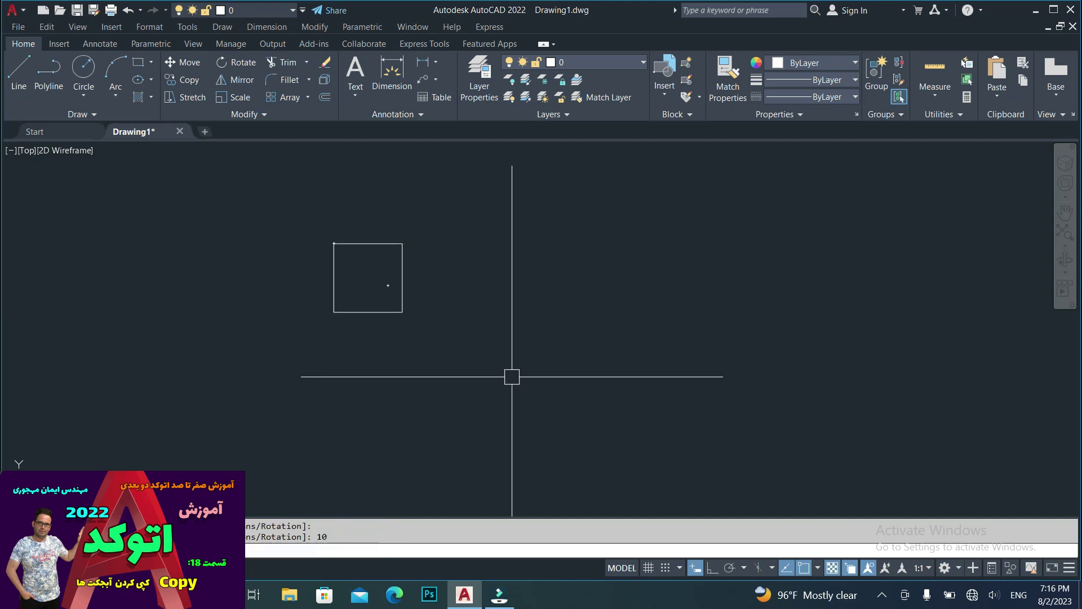
click(409, 275)
click(304, 349)
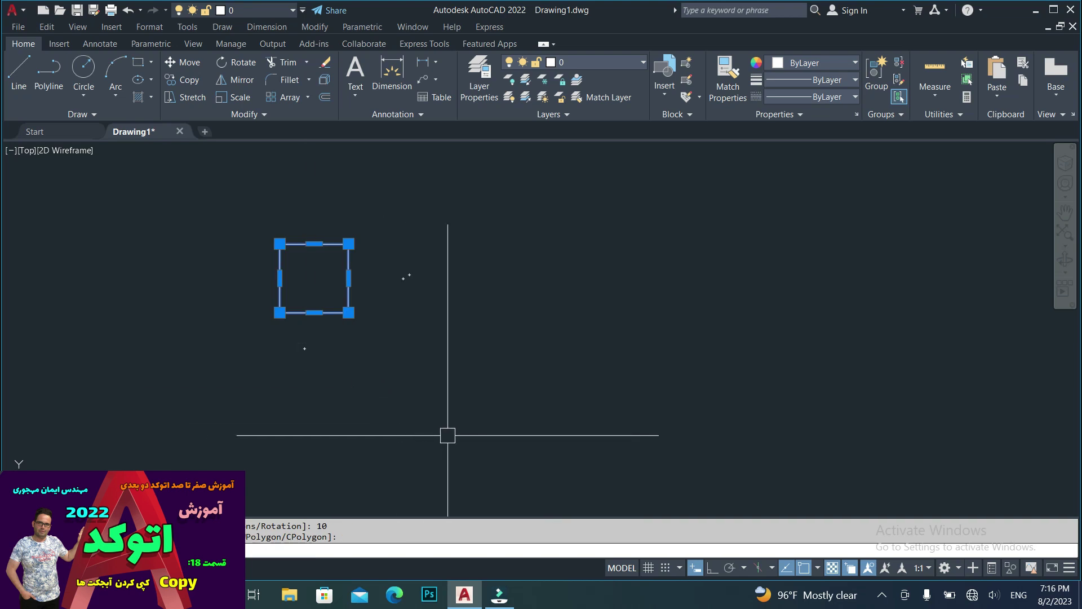
Copy the square three times to the right with Ortho on, based at its lower-left corner.
text(co)
key(Return)
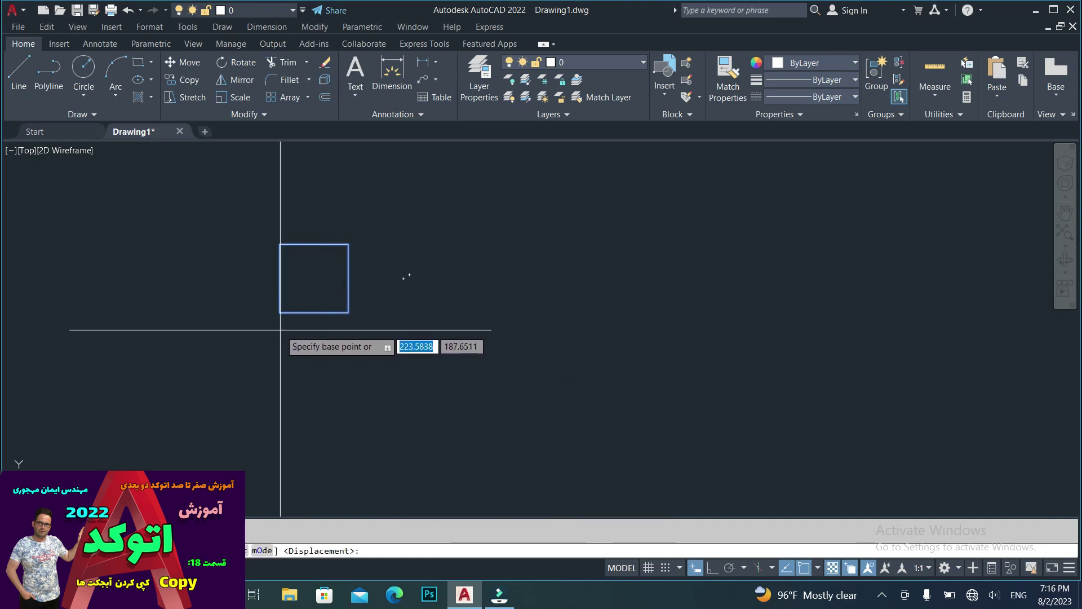
click(280, 312)
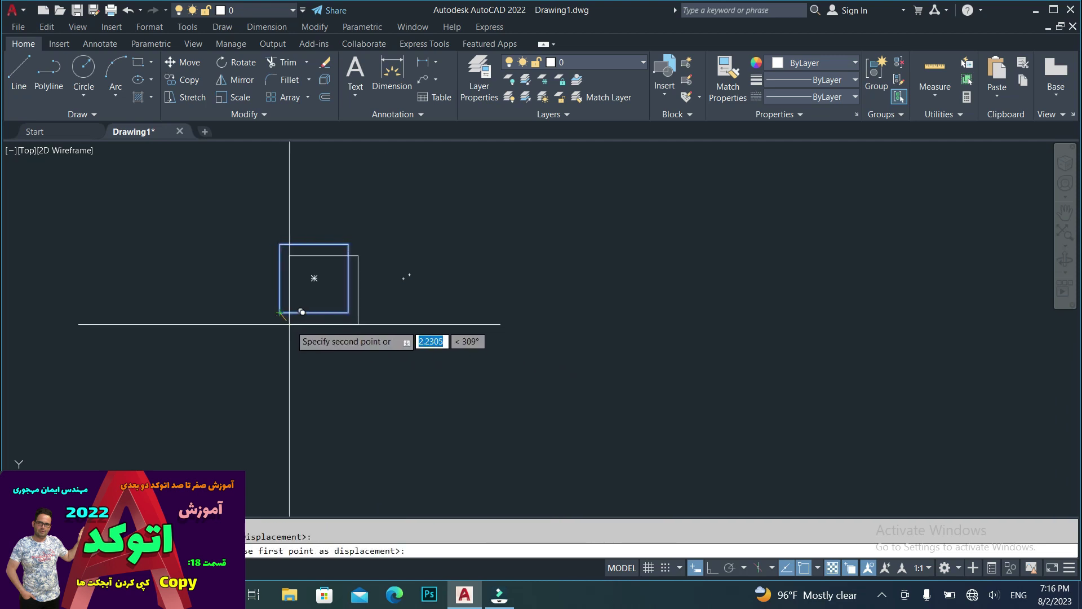
key(F8)
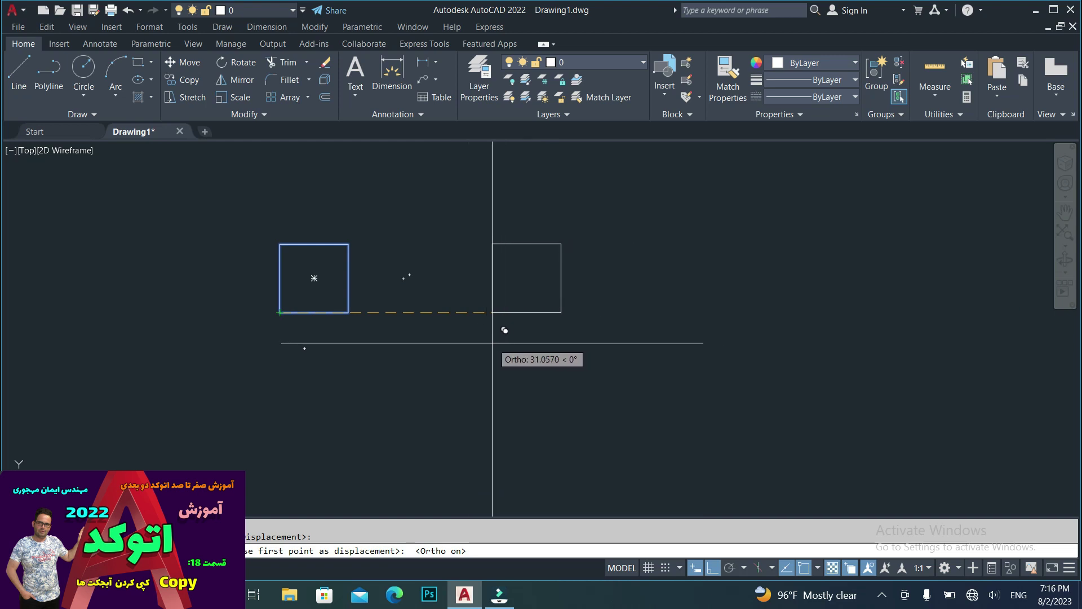
click(504, 329)
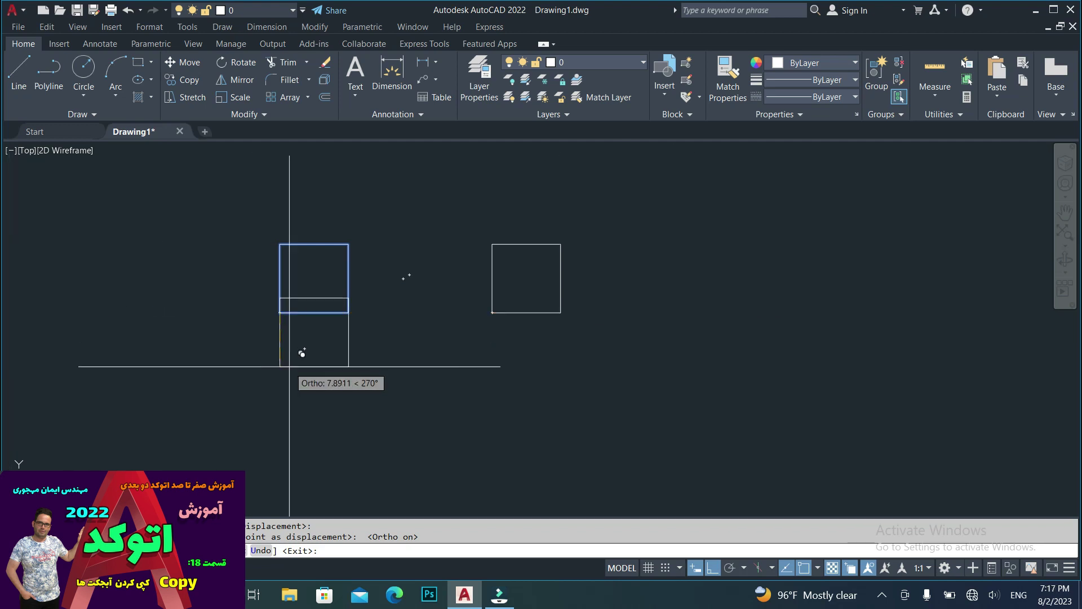
click(719, 394)
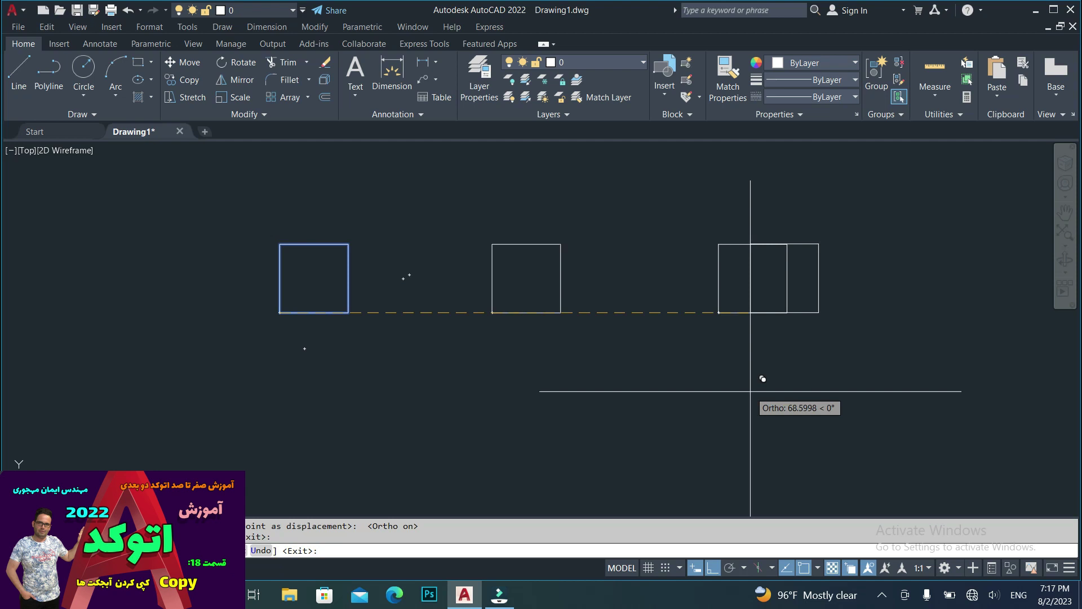
click(903, 399)
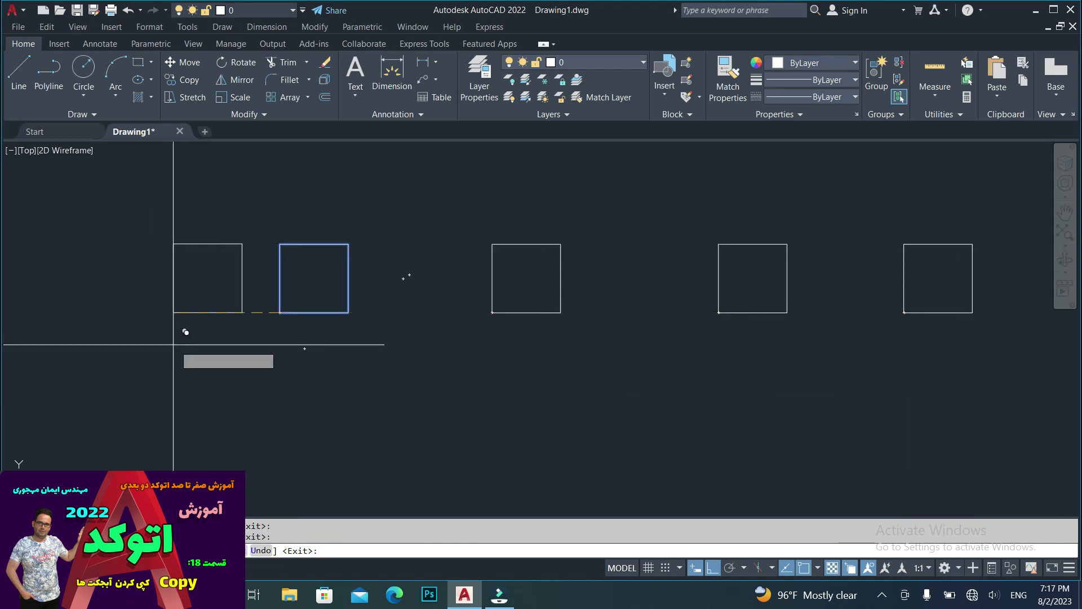
Add more copies on the left to complete a row of eight squares.
click(142, 344)
scroll(295, 348, down, 5)
click(196, 391)
click(118, 389)
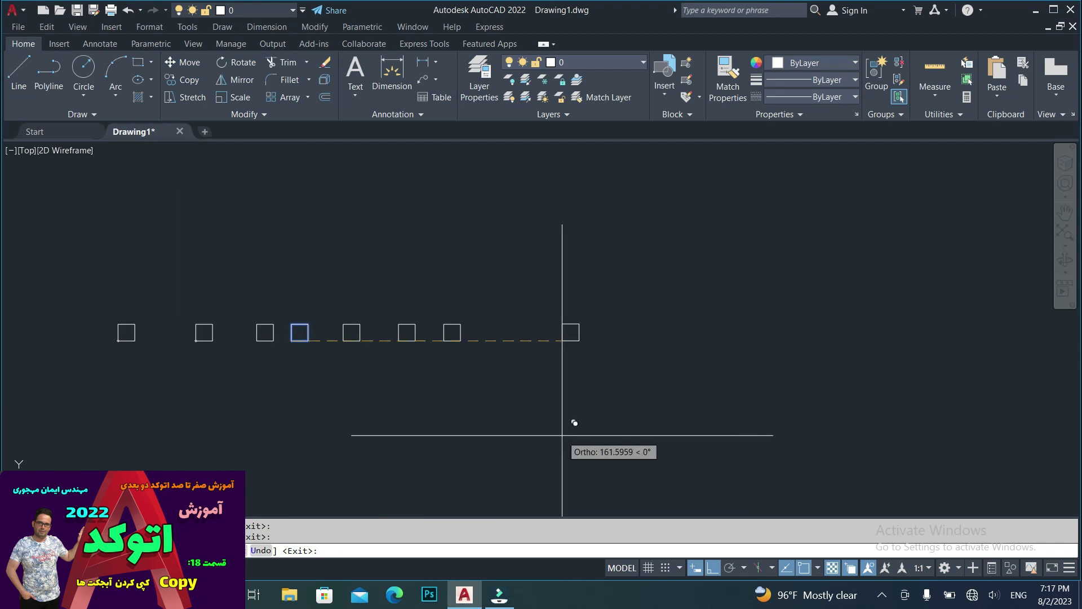
click(497, 434)
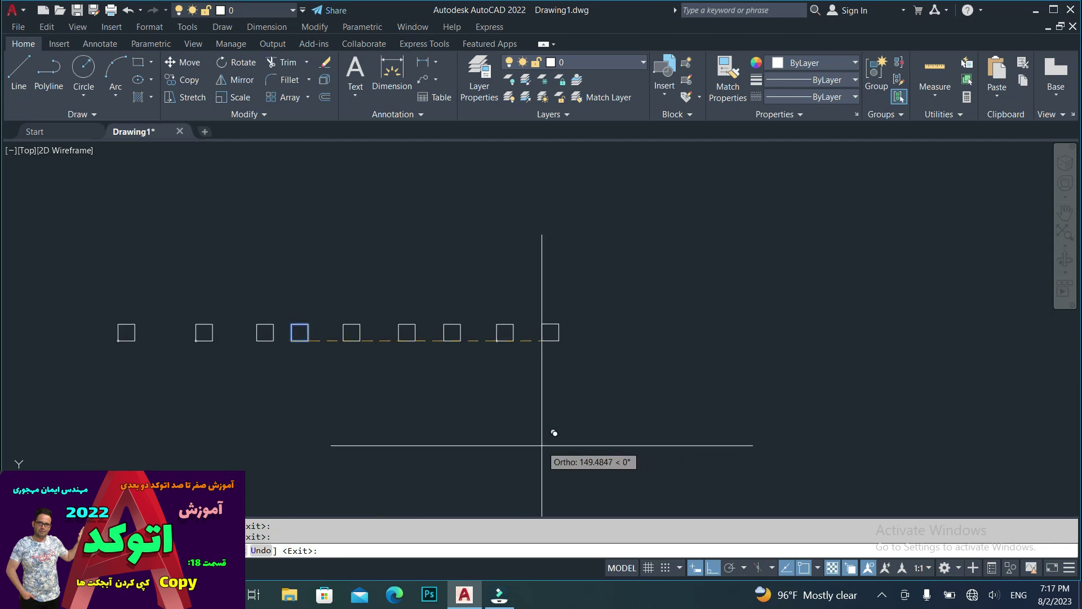
key(Escape)
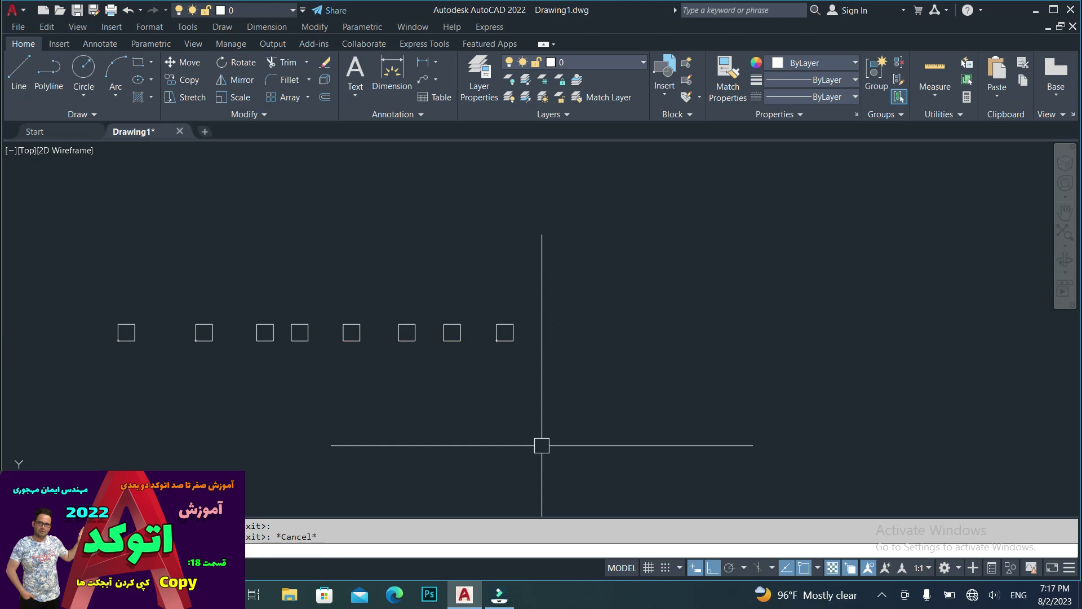
Bring the row into view and select all eight squares.
scroll(380, 392, up, 2)
mouse_move(585, 378)
middle_down()
mouse_move(914, 422)
mouse_move(883, 448)
middle_up()
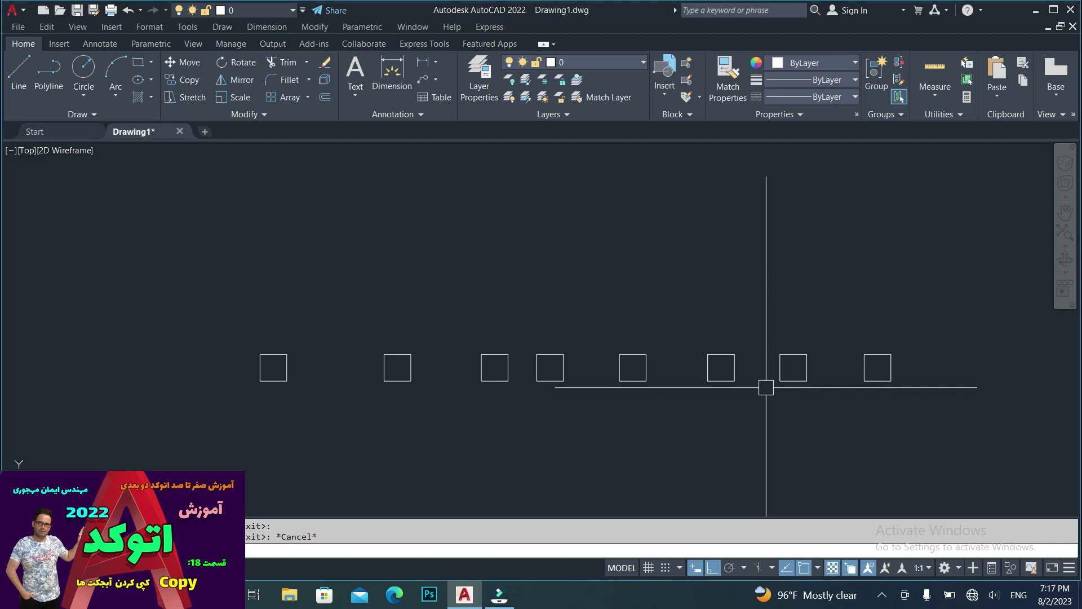
click(951, 338)
click(190, 437)
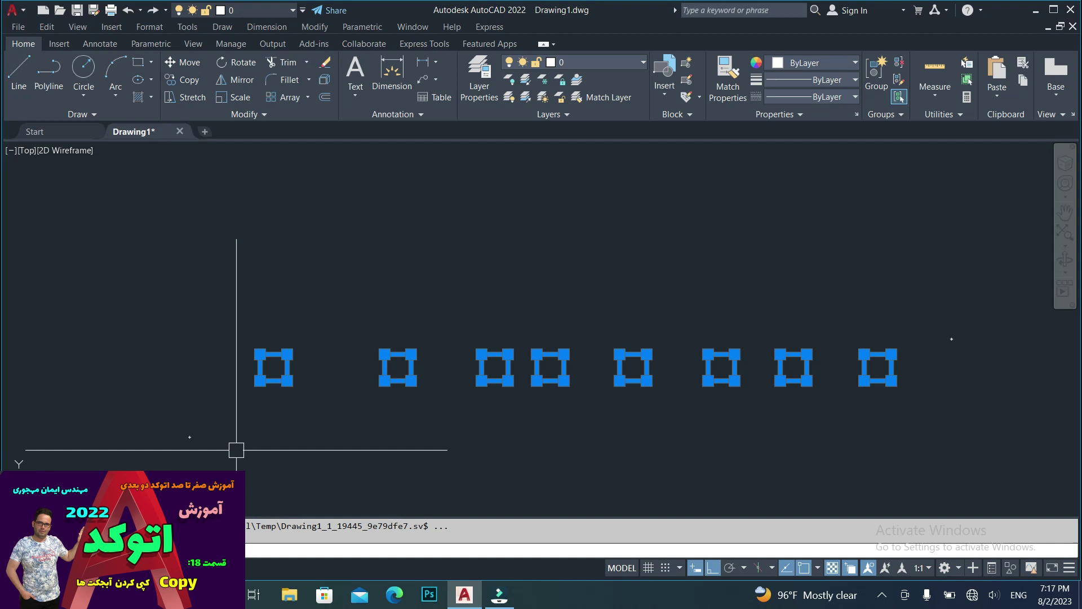
Copy the selected row 25 units upward and 40 units downward.
text(co)
key(Return)
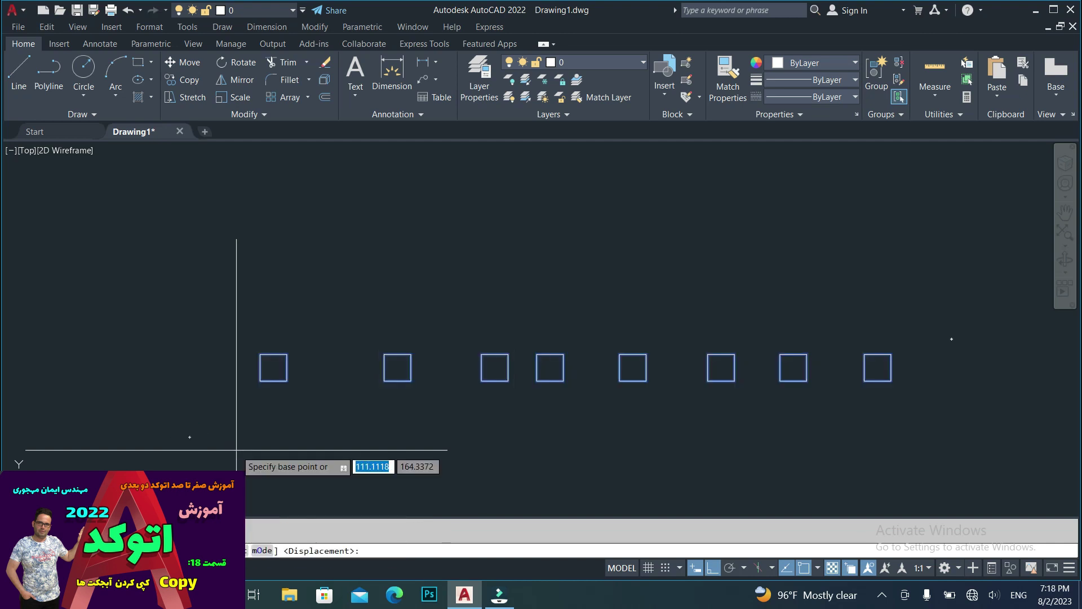
click(259, 380)
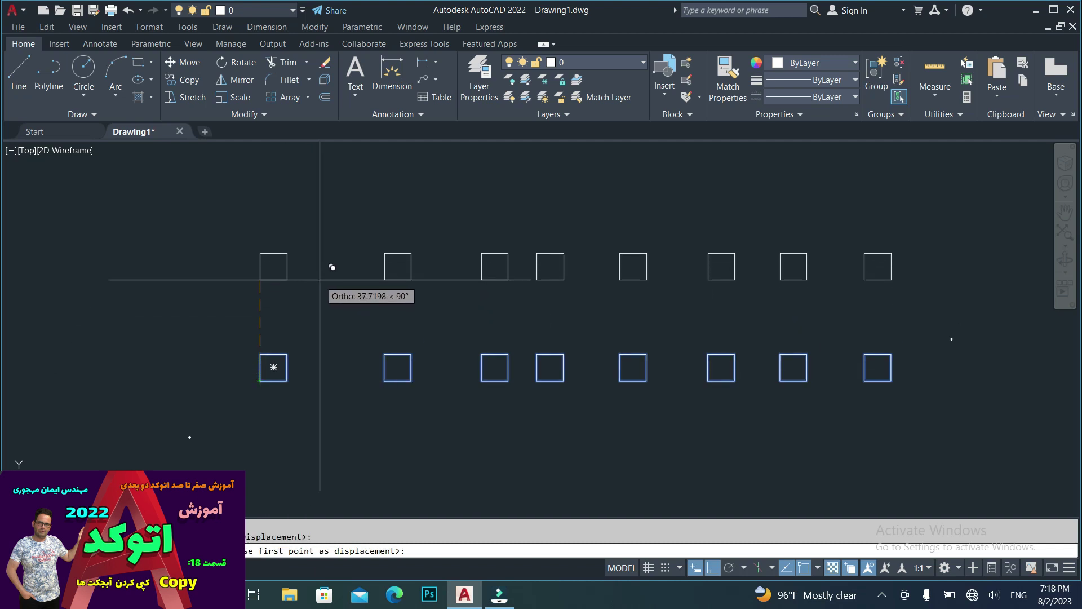
text(25)
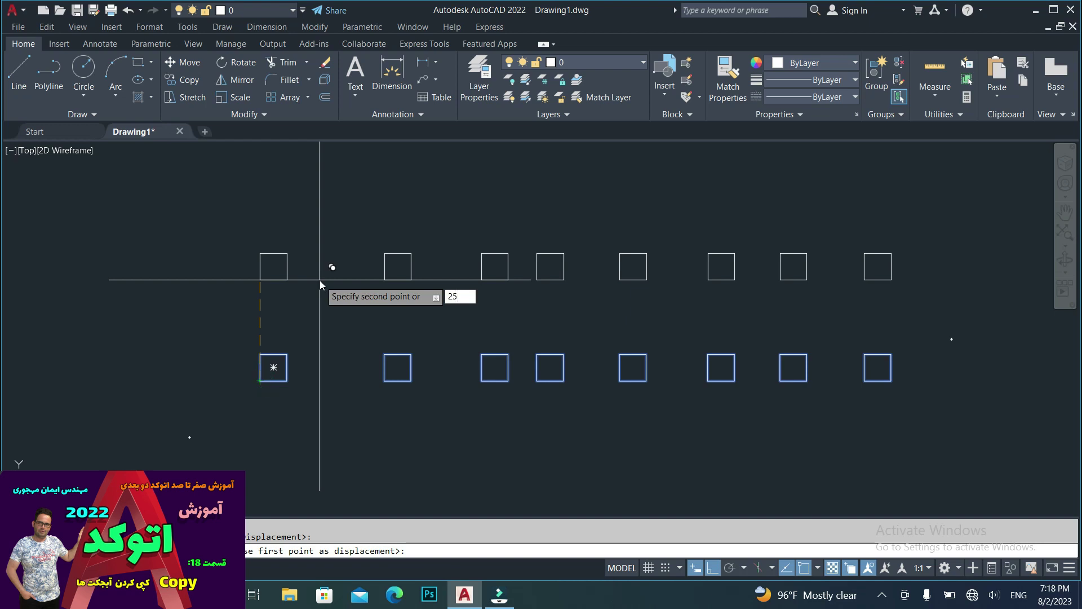
key(Return)
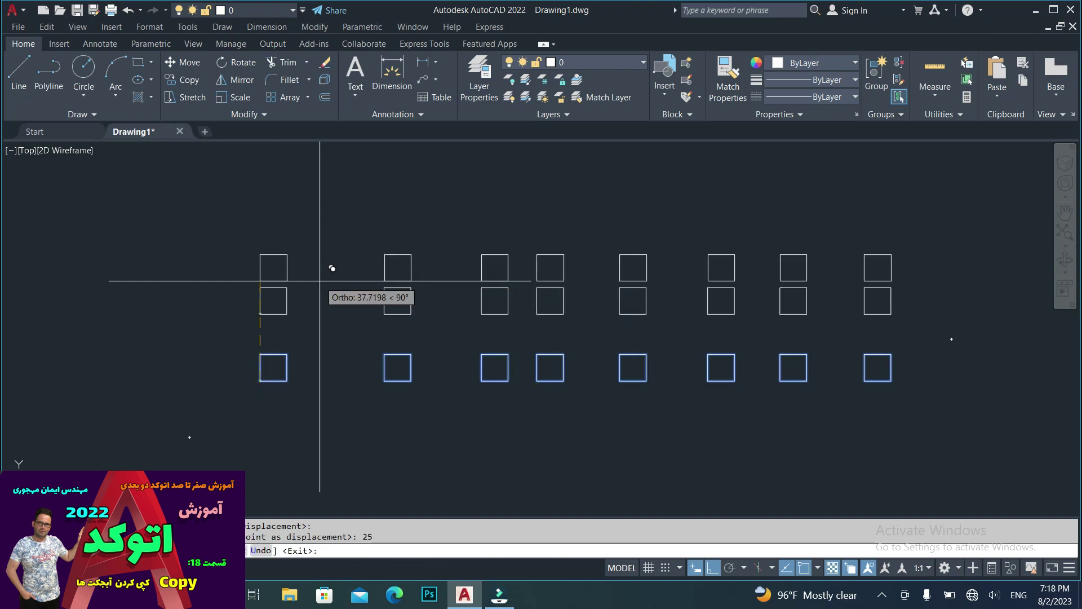
middle_drag(281, 458, 300, 358)
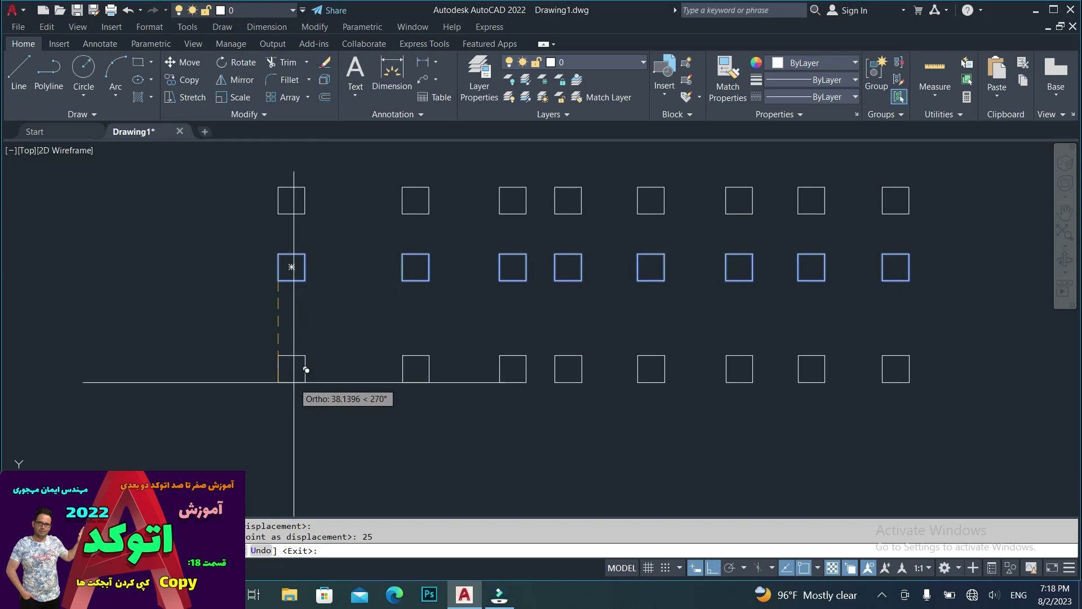
text(40.3113)
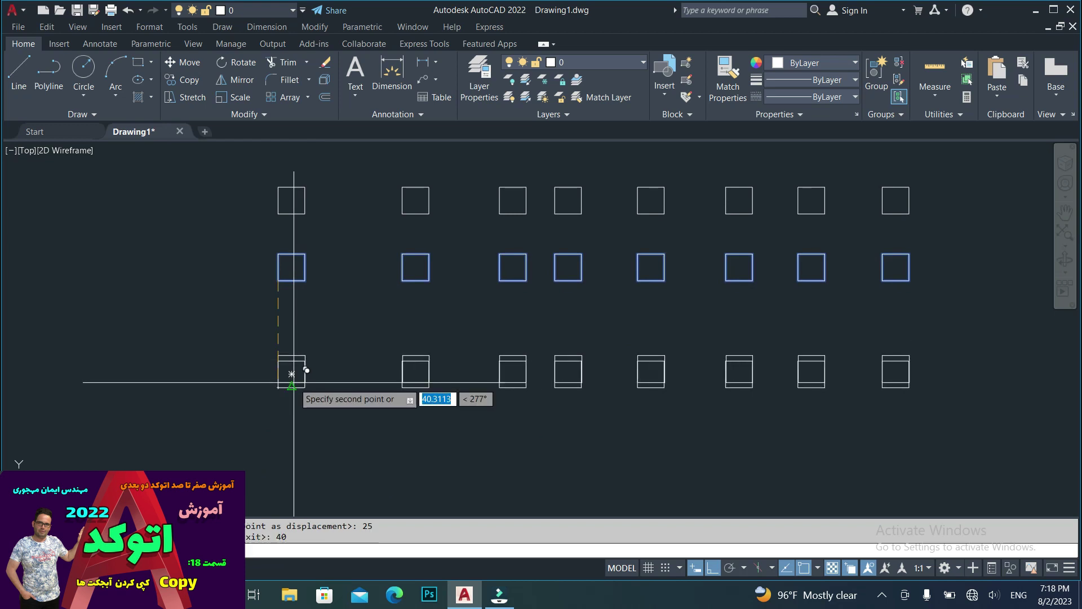
key(Return)
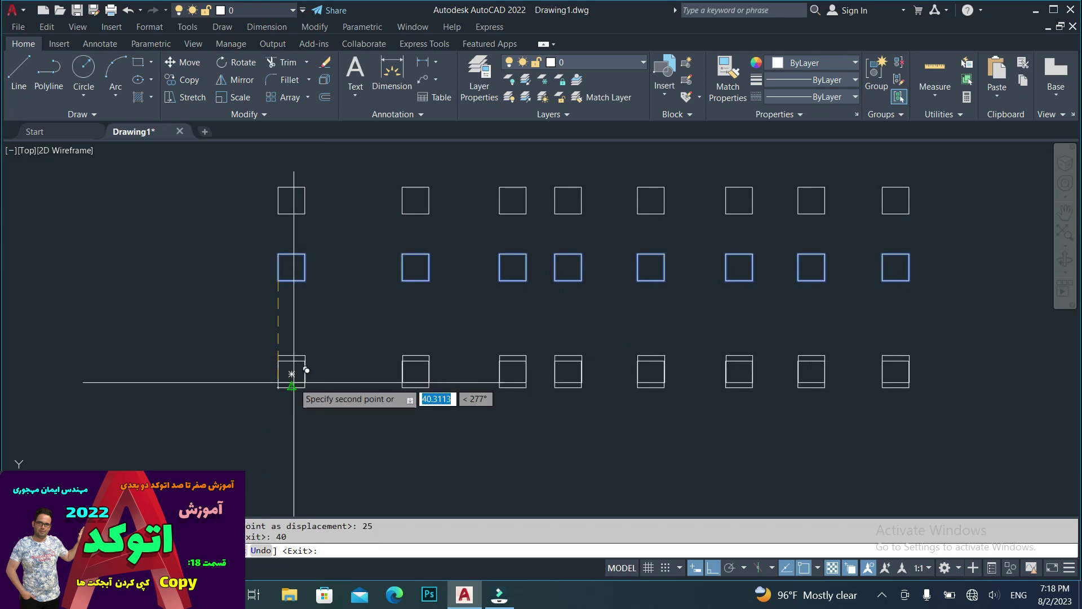
key(Escape)
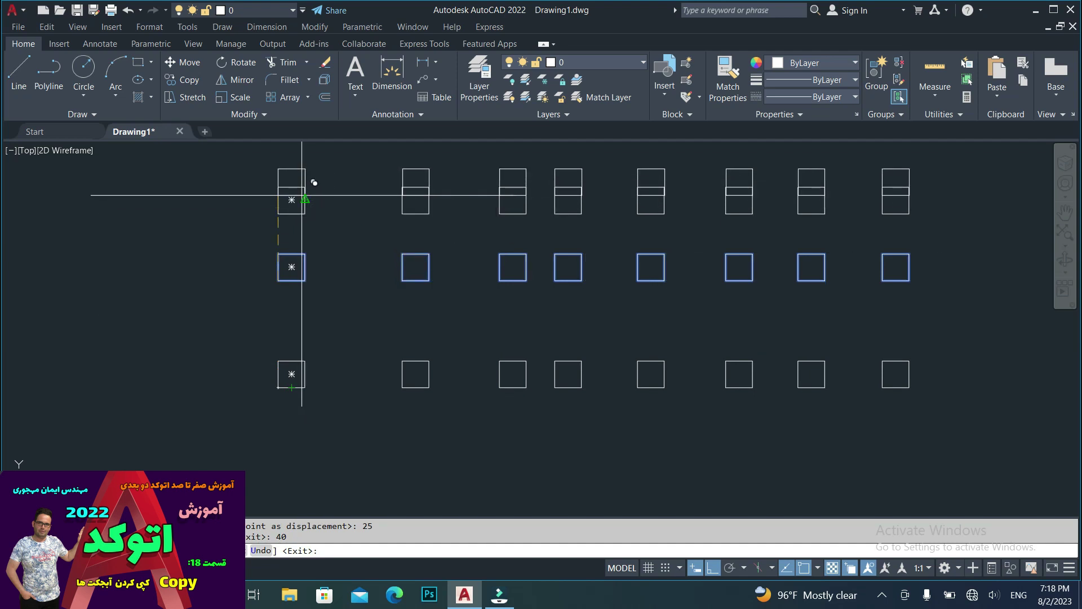
Zoom in and select the leftmost square of the top row.
middle_drag(447, 275, 446, 329)
scroll(285, 331, up, 1)
scroll(283, 370, up, 3)
click(418, 230)
click(360, 286)
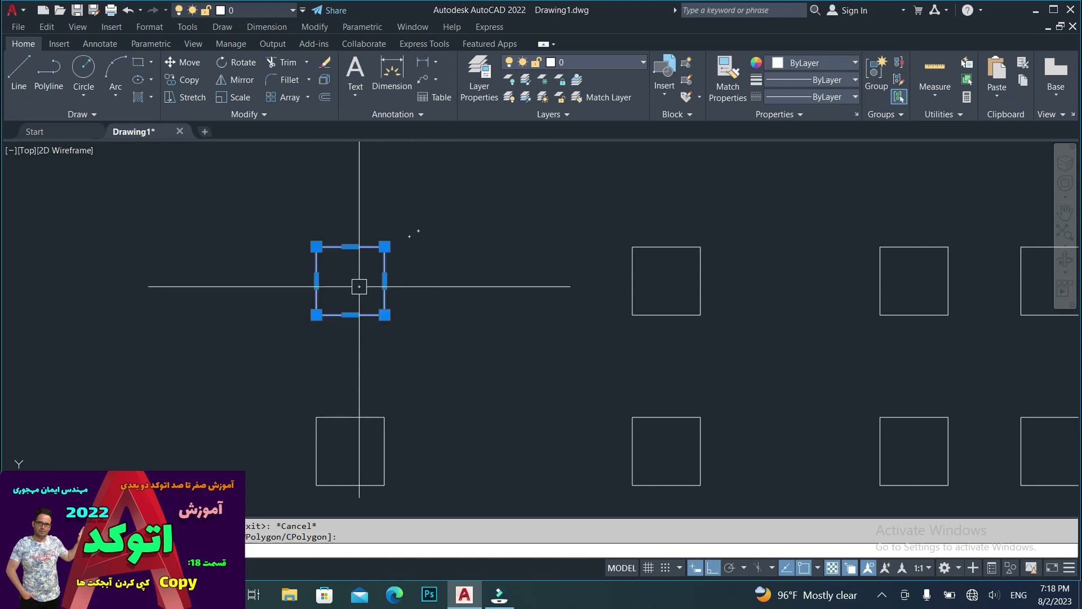
Copy that square repeatedly straight upward to stack a column of squares.
text(co)
key(Return)
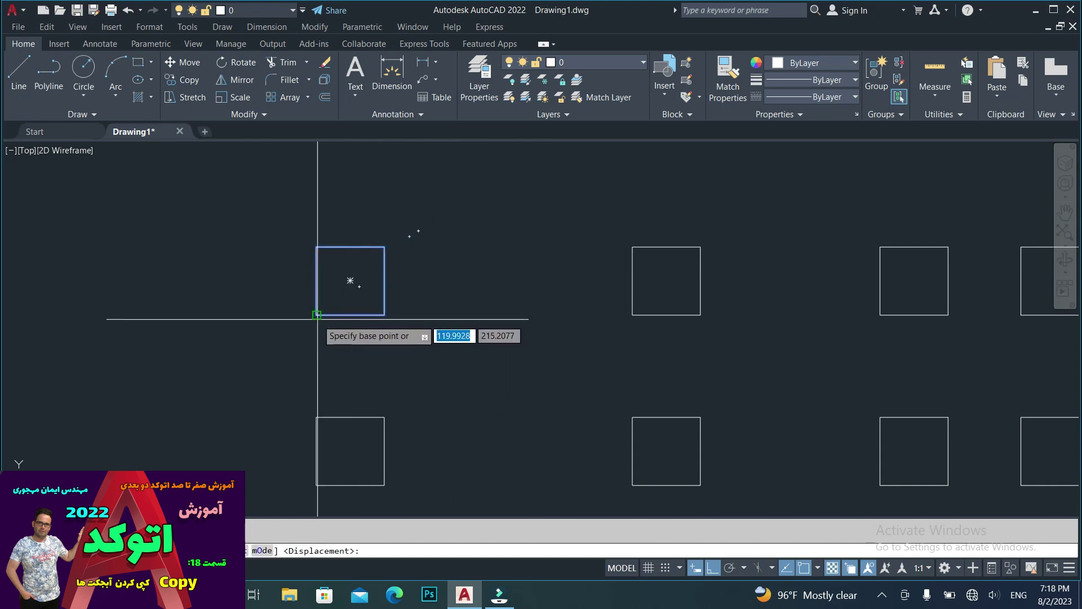
click(317, 315)
click(316, 246)
middle_drag(339, 231, 369, 351)
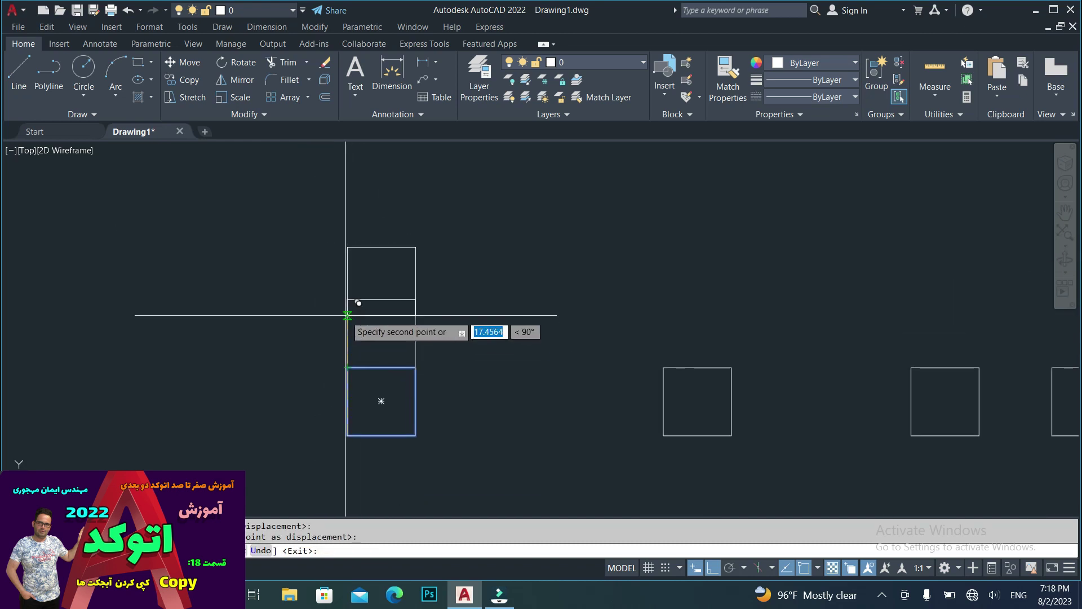
click(348, 298)
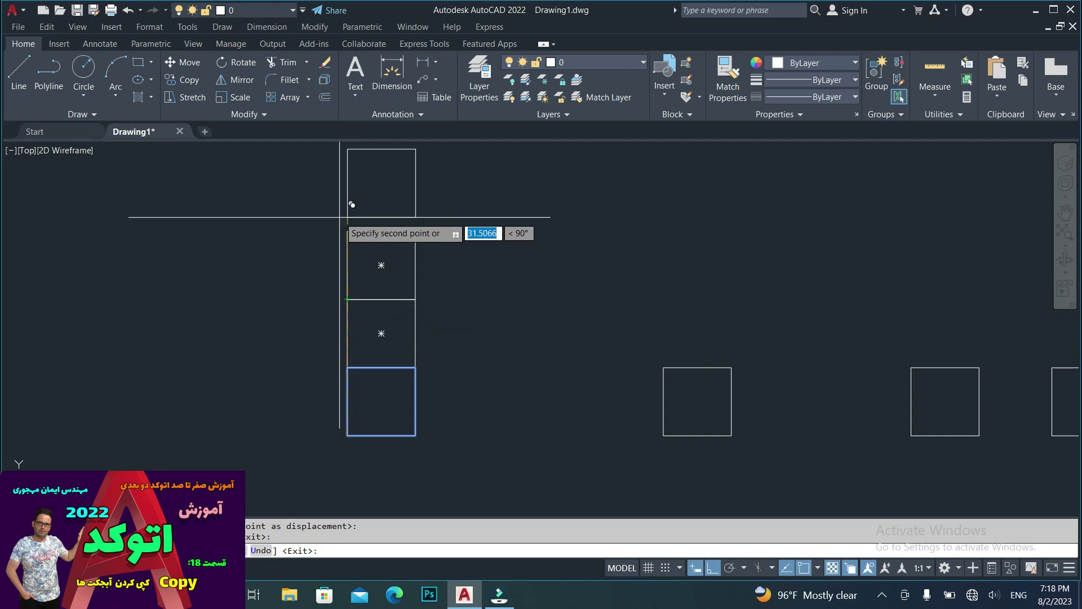
click(348, 231)
mouse_move(351, 173)
middle_down()
mouse_move(365, 244)
mouse_move(397, 255)
middle_up()
click(362, 245)
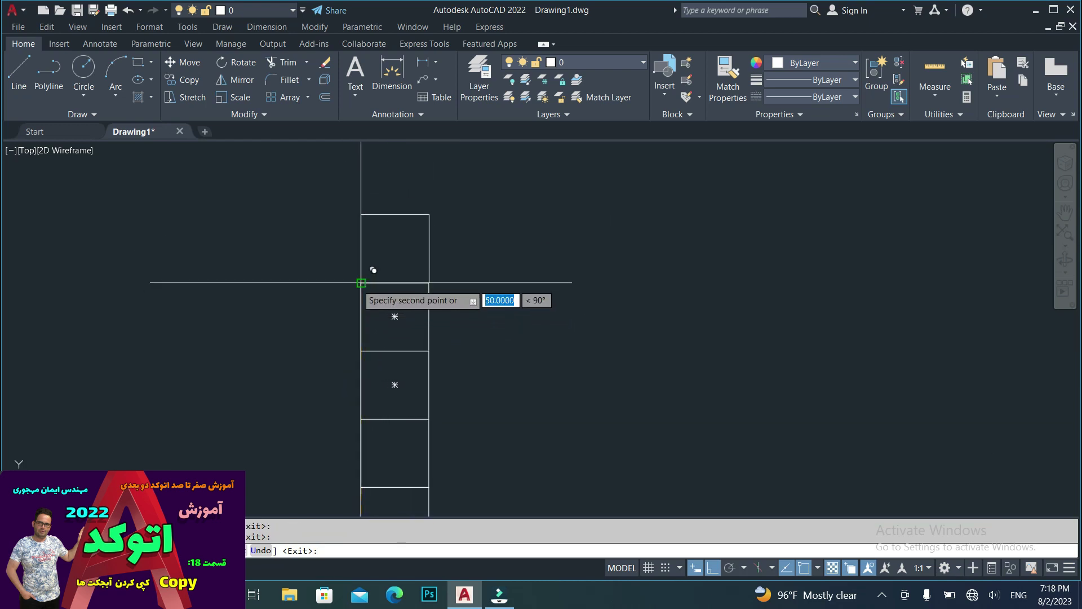
right_click(496, 263)
click(500, 271)
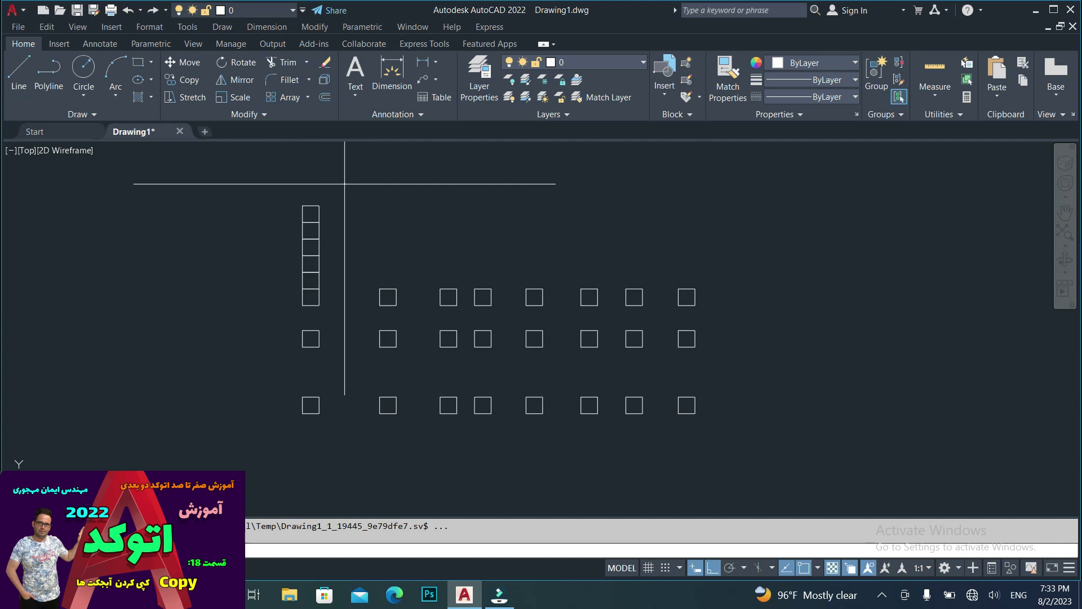
Copy the column's top square 50 units right, based at its lower-left corner.
click(344, 184)
click(291, 213)
scroll(276, 210, up, 4)
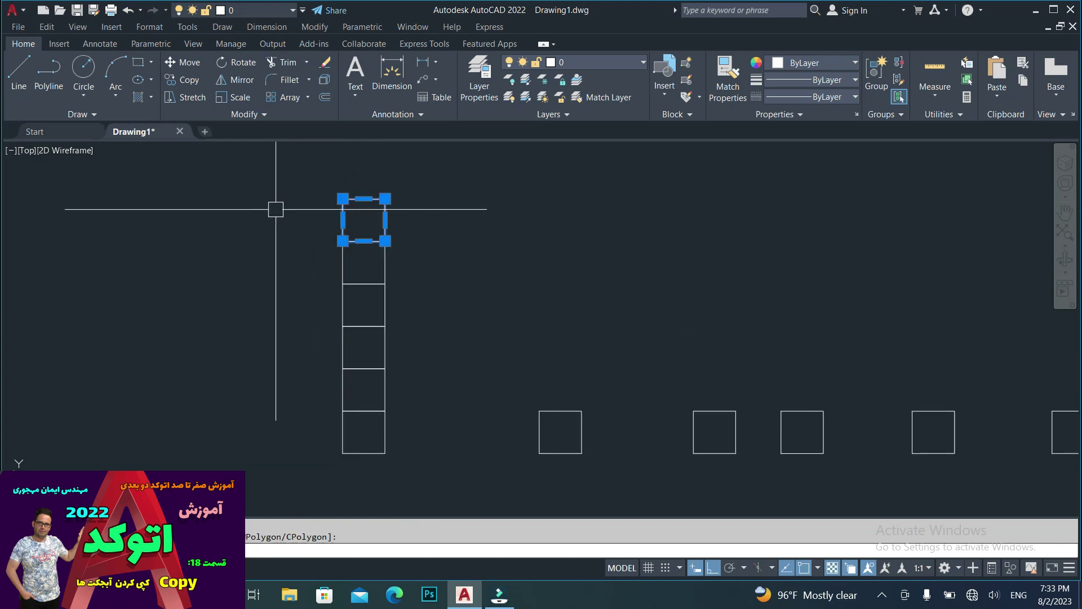
scroll(434, 316, up, 2)
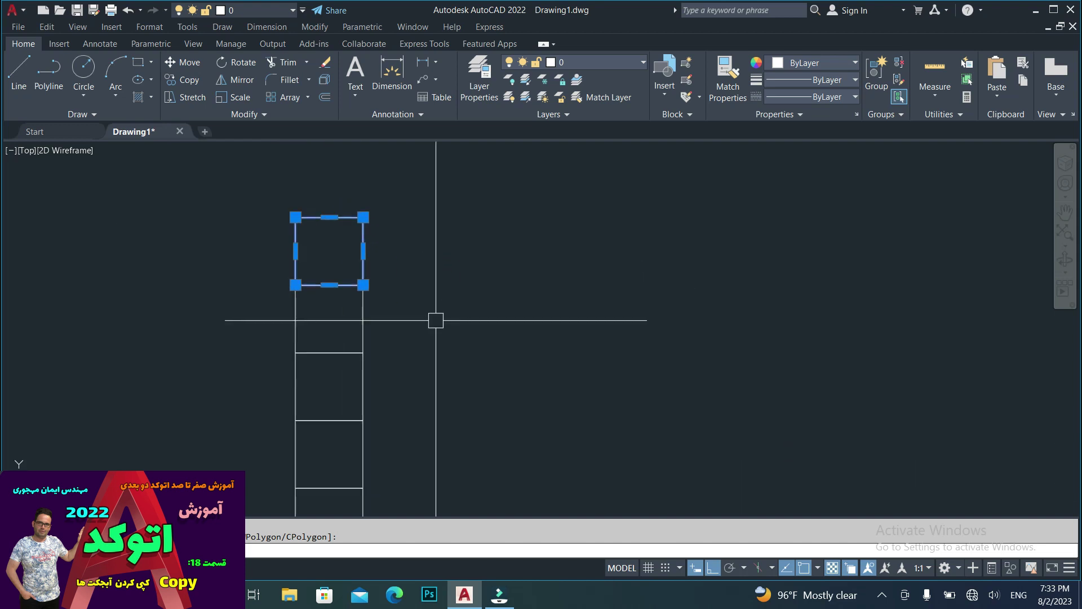
text(co)
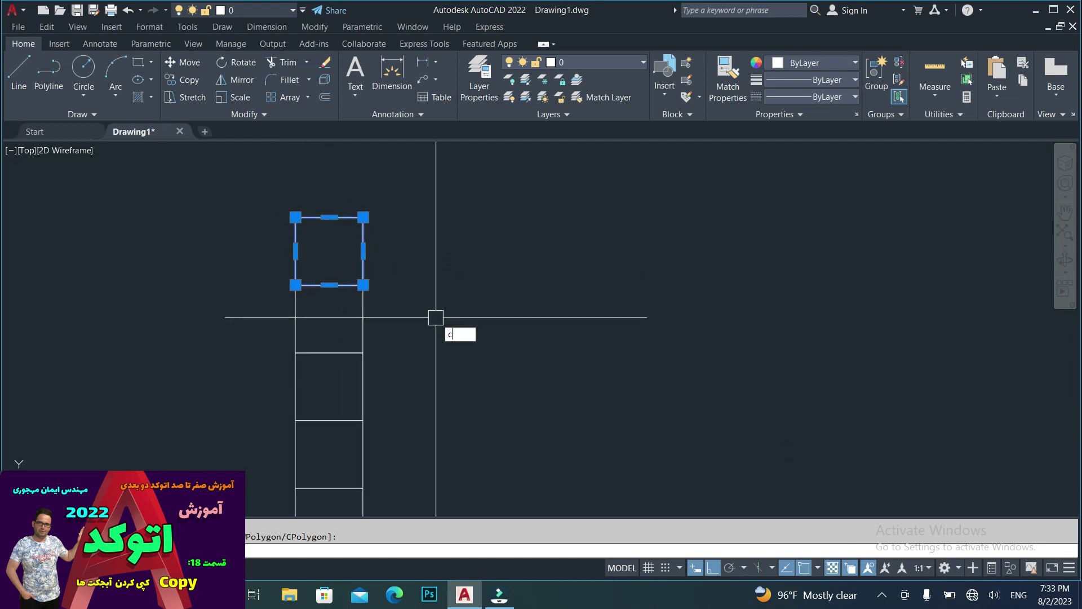
key(Return)
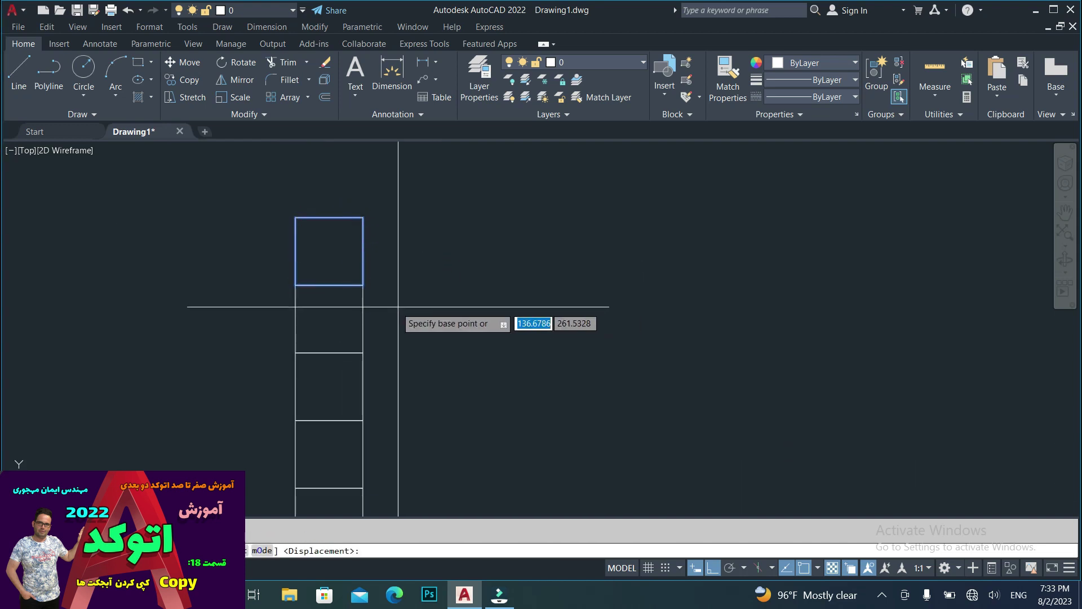
click(296, 285)
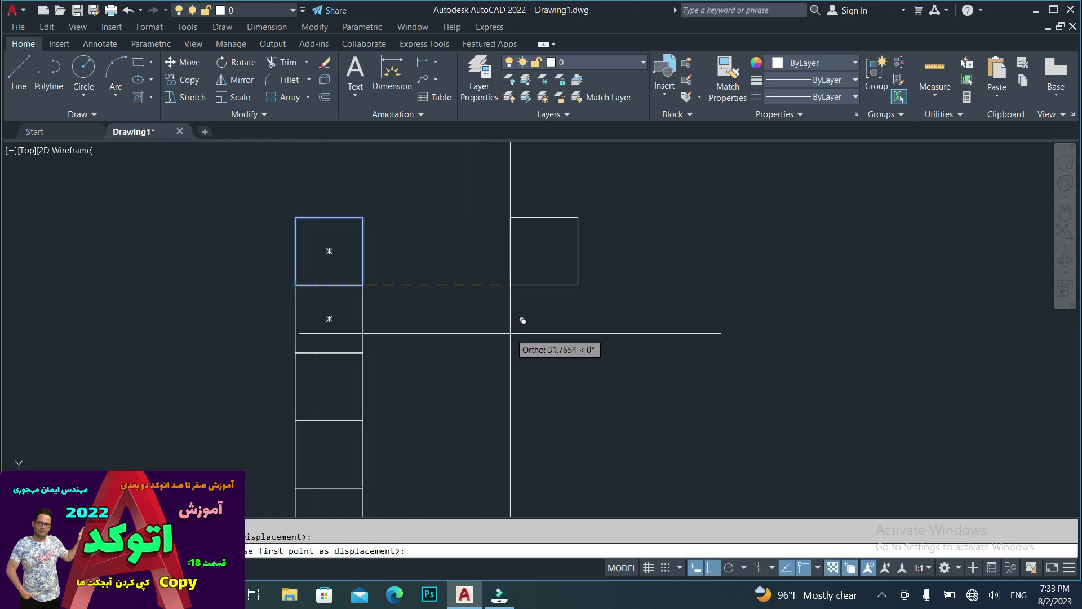
text(50)
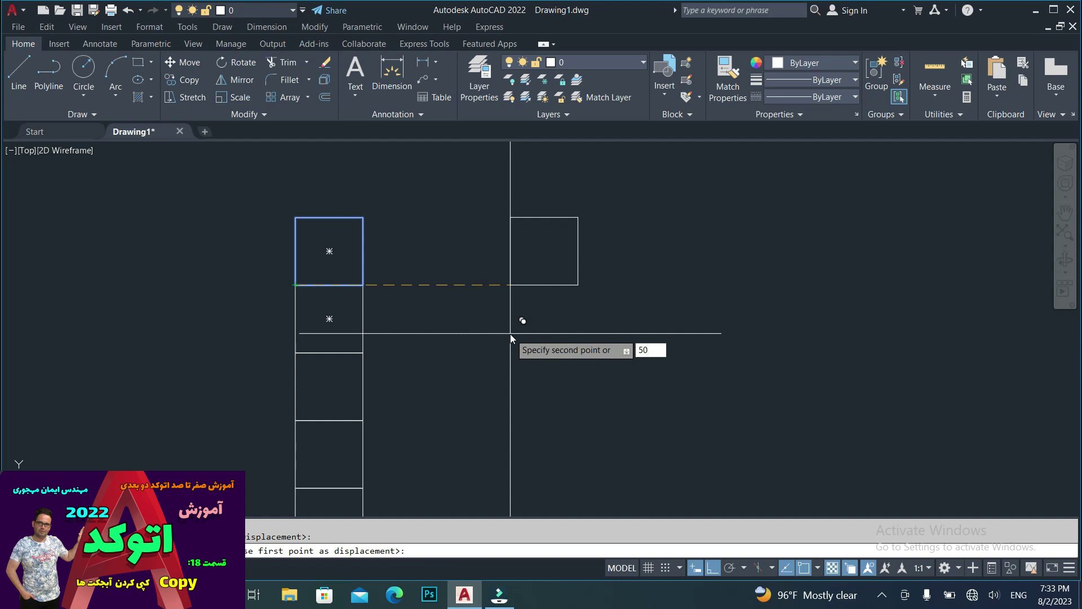
key(Return)
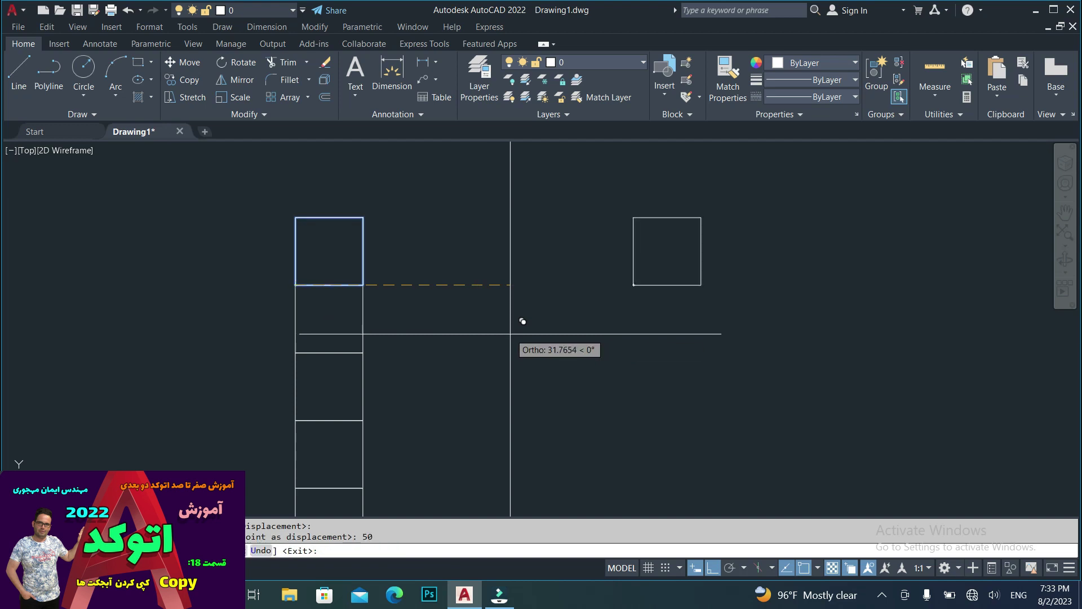
right_click(513, 334)
click(525, 356)
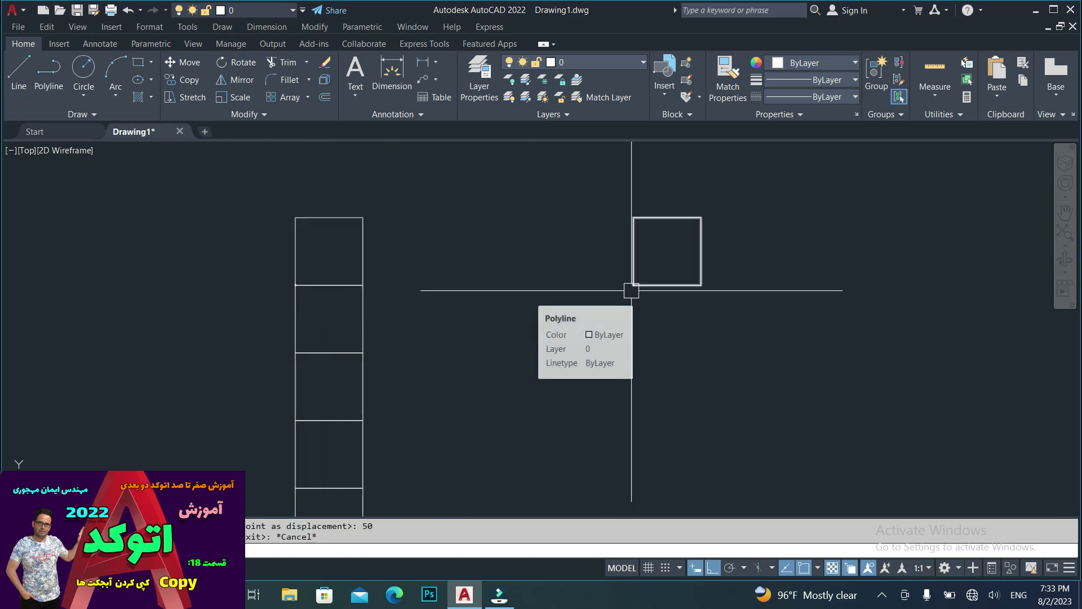
Copy the column's top square 50 units left, based at its lower-left corner.
click(433, 235)
click(334, 263)
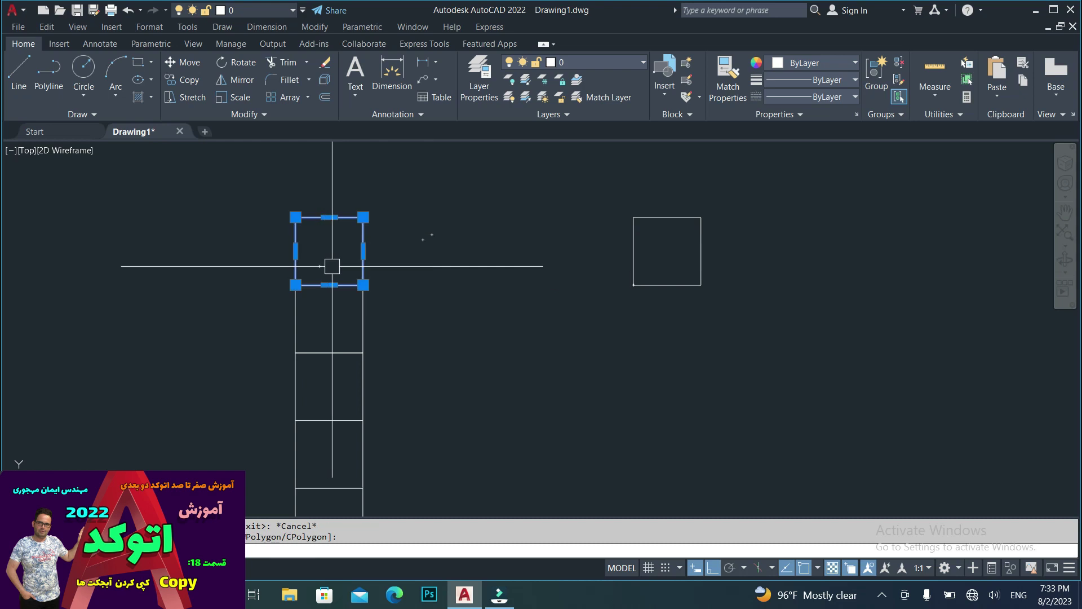
text(co)
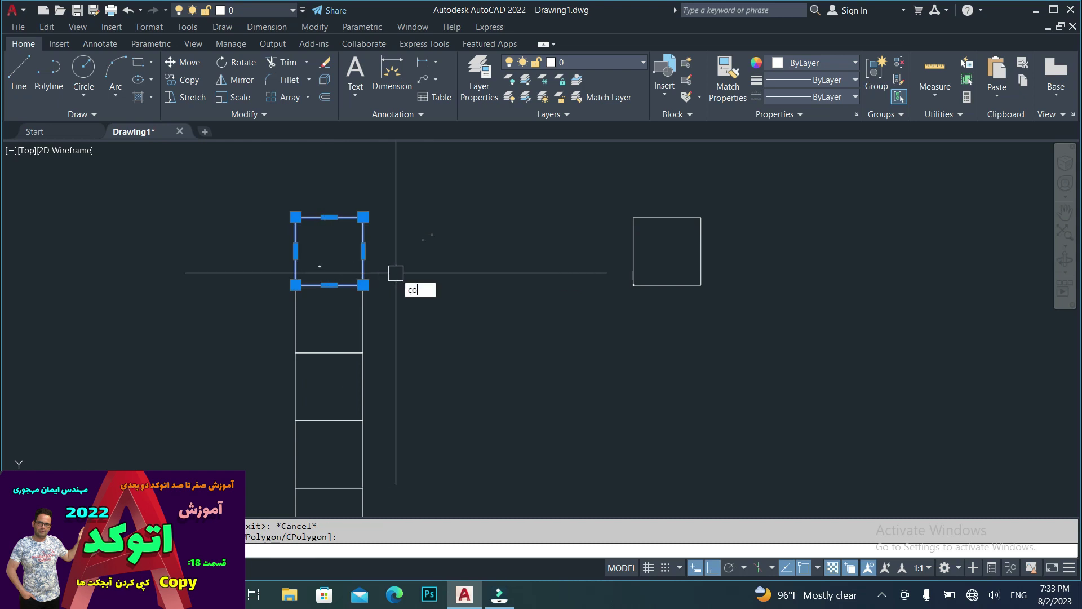
key(Return)
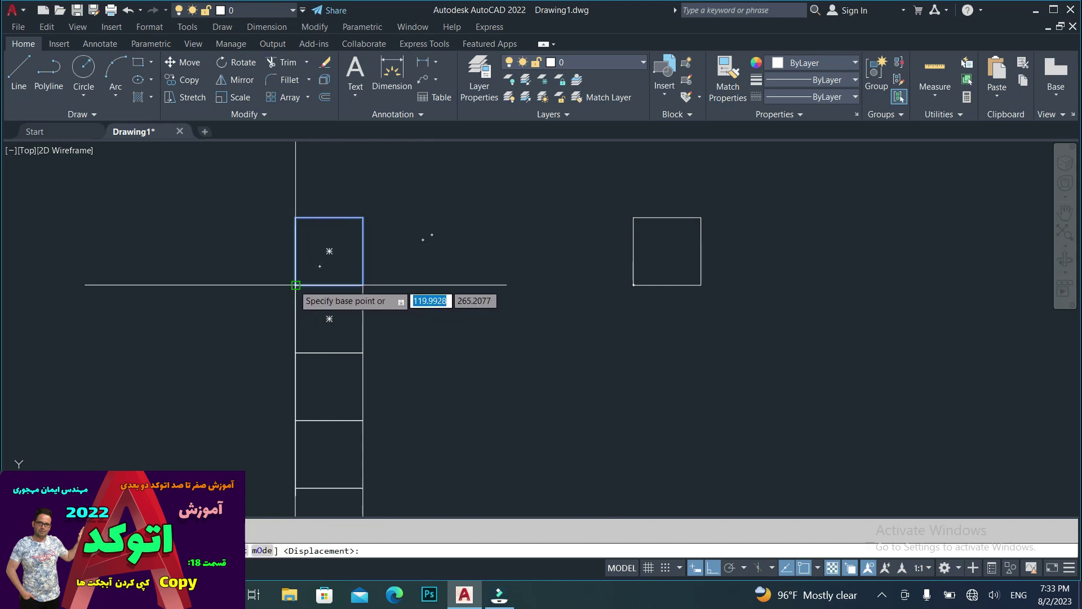
click(295, 285)
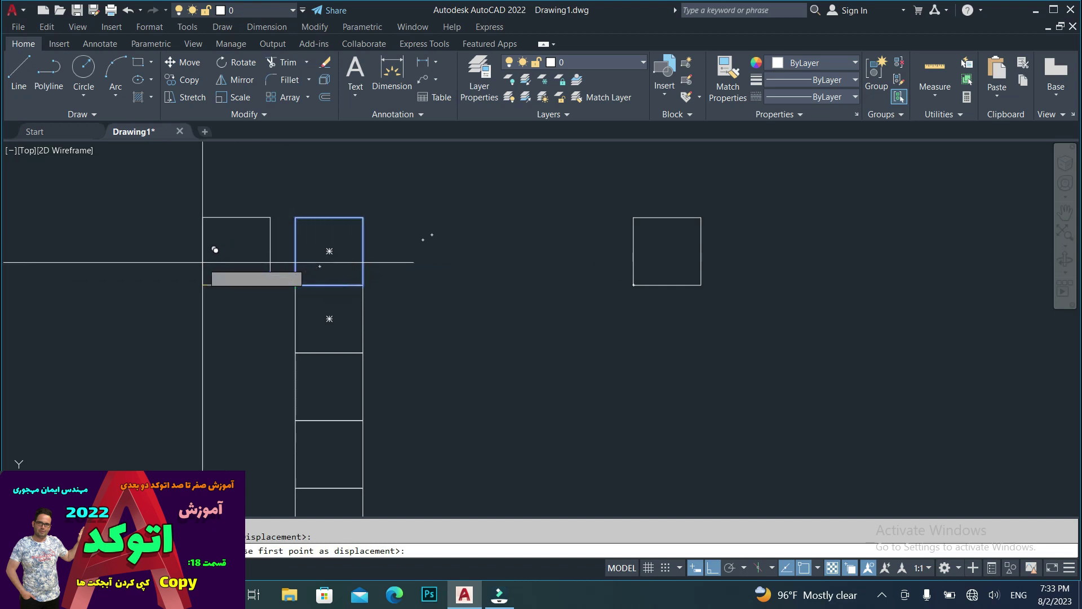
text(50)
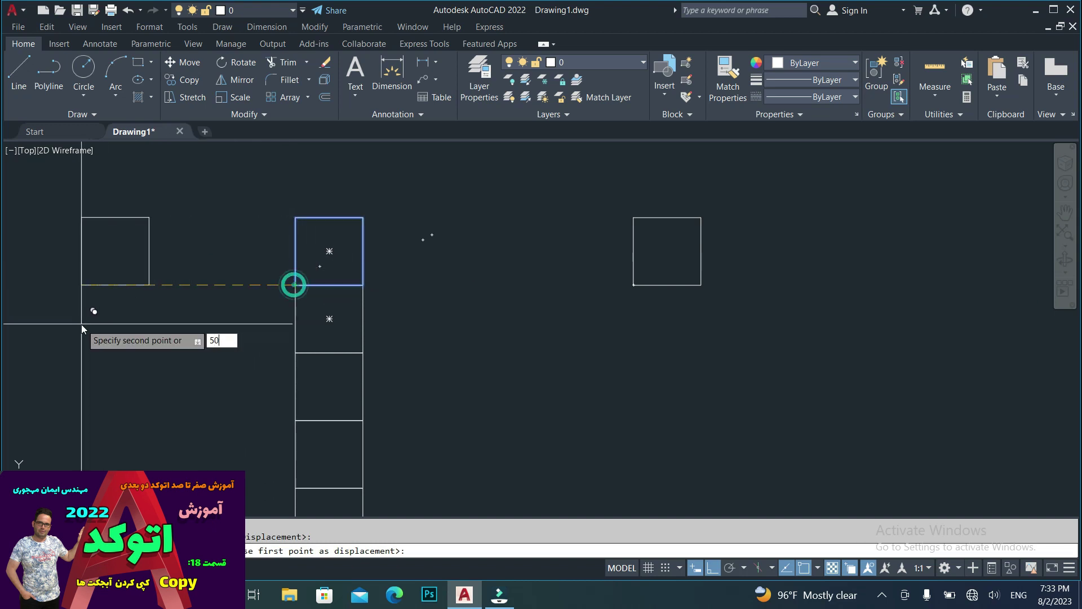
key(Return)
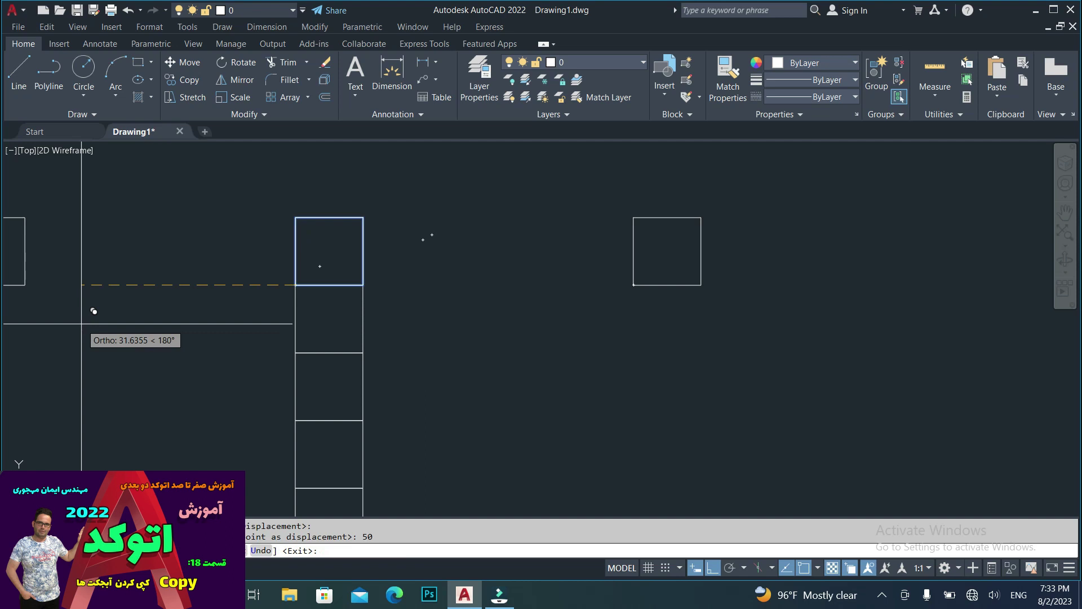
middle_drag(148, 317, 311, 383)
right_click(310, 383)
click(338, 394)
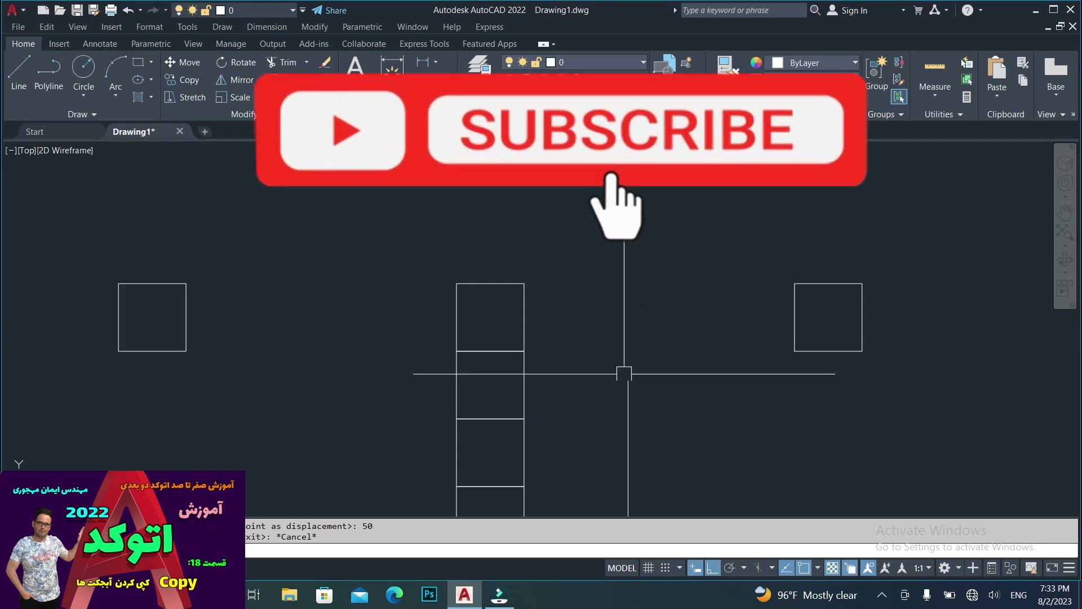
scroll(498, 251, down, 4)
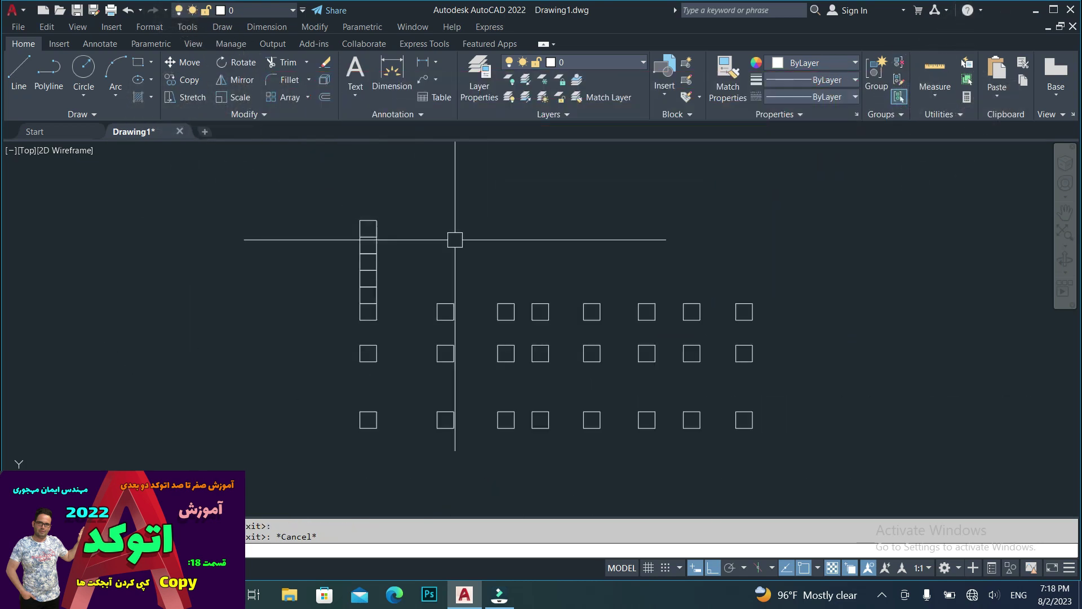
middle_drag(307, 340, 356, 324)
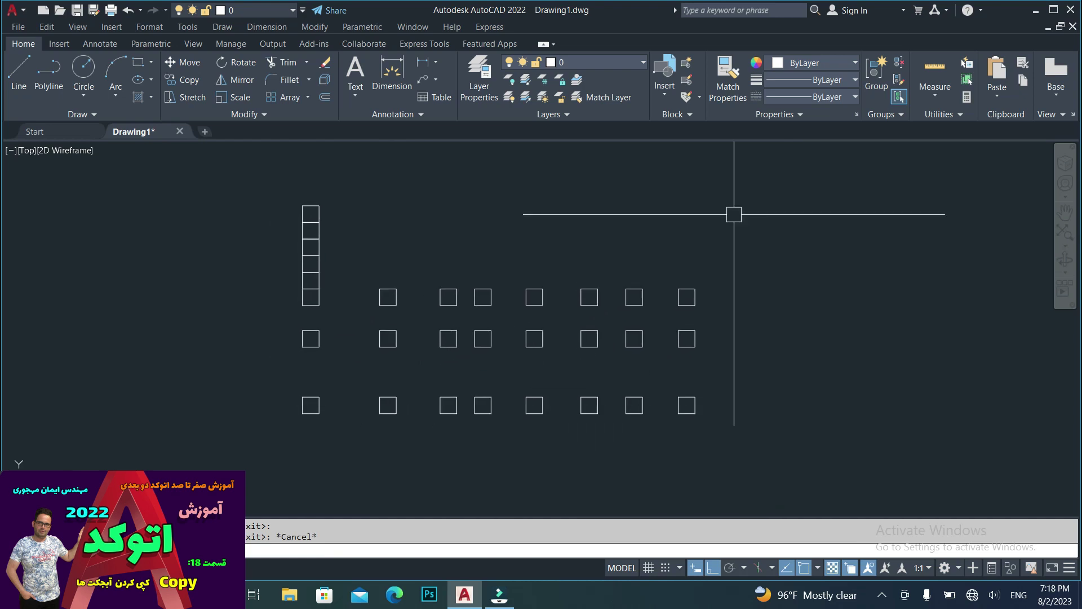